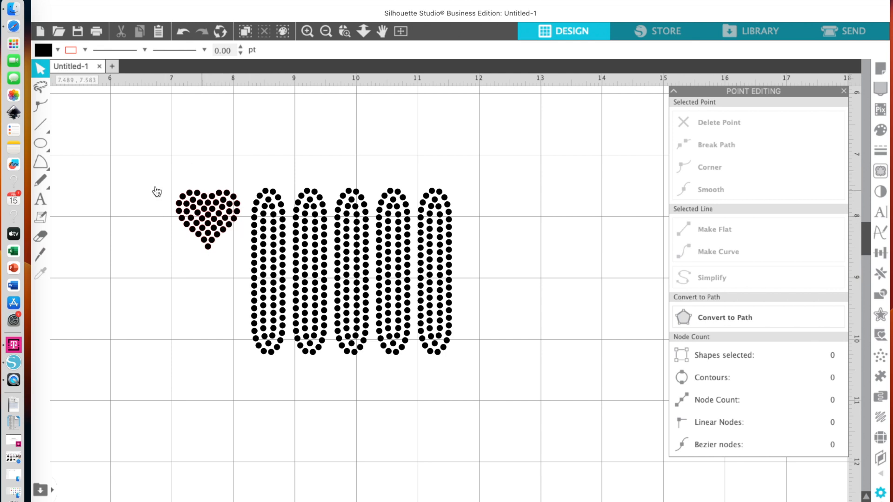
Draw a heart shape about 1.127 in wide and 1.037 in high beside the last column of rhinestones.
click(39, 162)
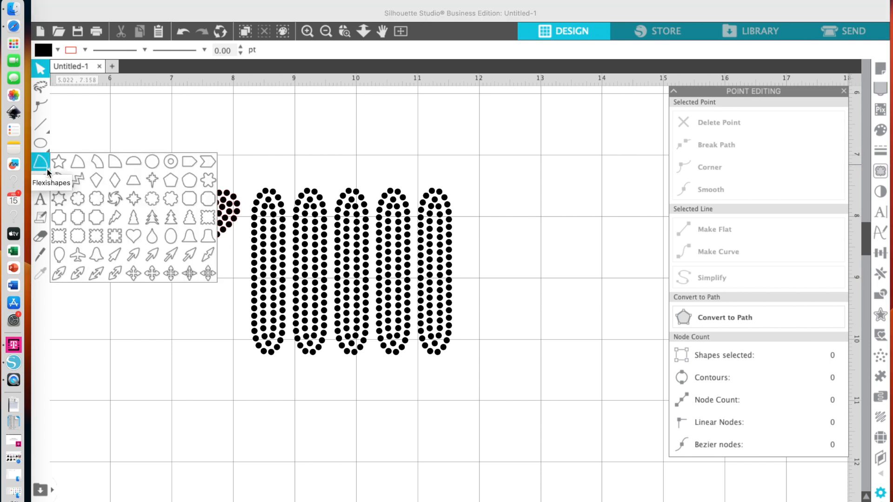
click(133, 236)
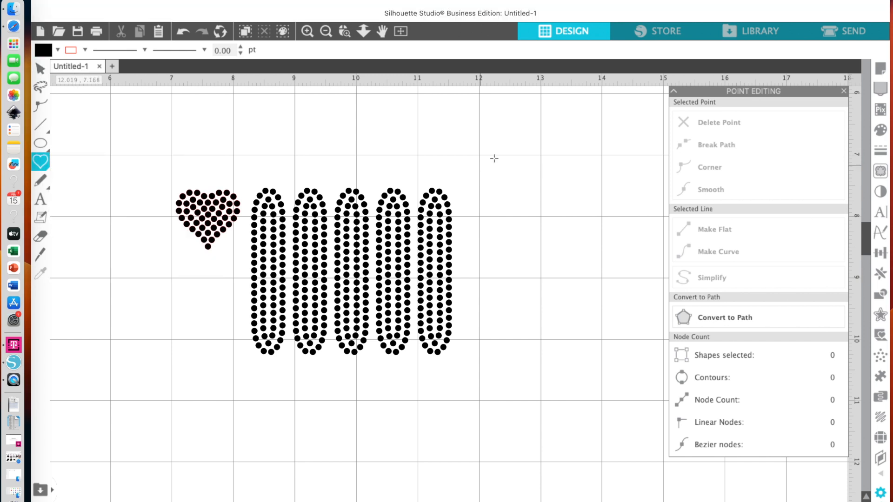
drag(500, 197, 499, 251)
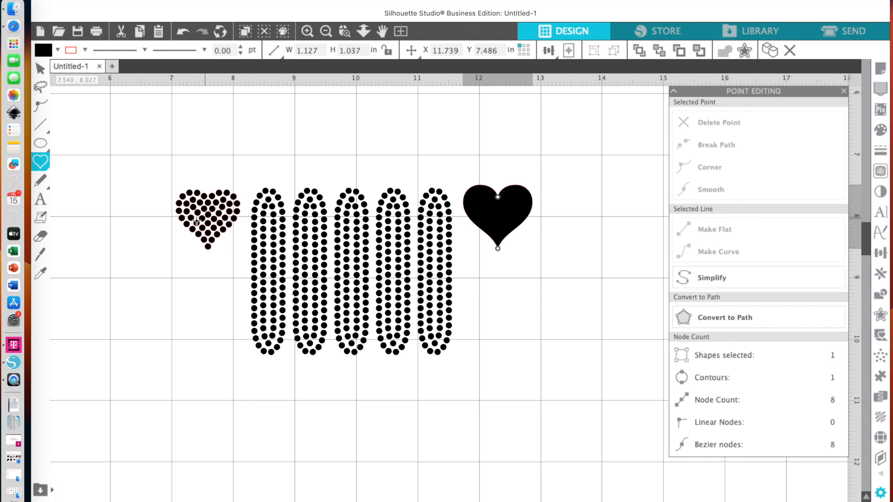
scroll(493, 186, right, 1)
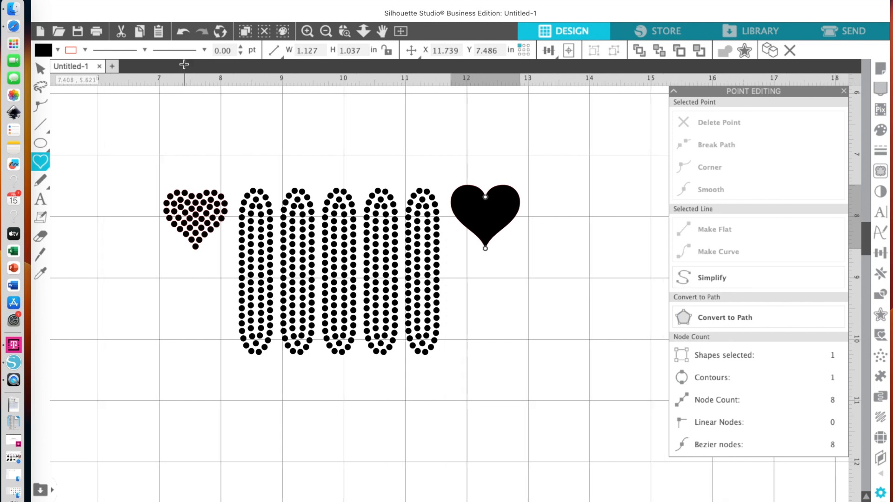
click(41, 71)
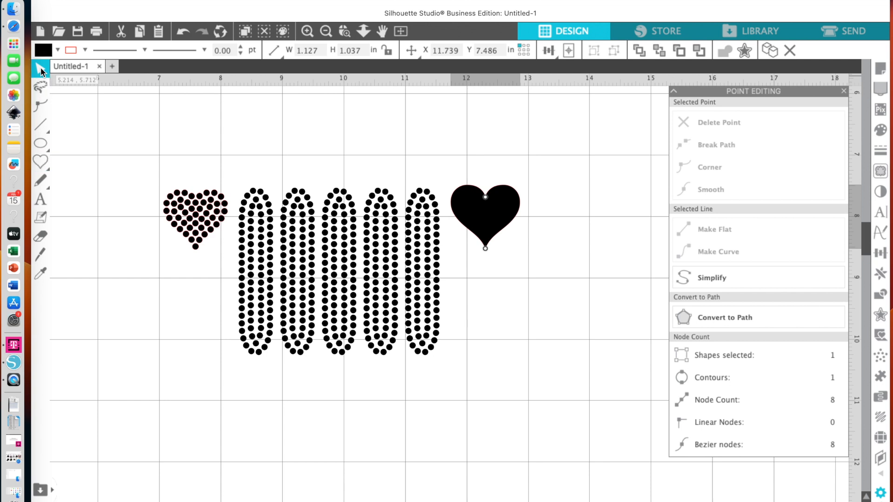
Fill the heart with 6ss rhinestones, trying the edge and linear effects before settling on the radial fill.
click(510, 224)
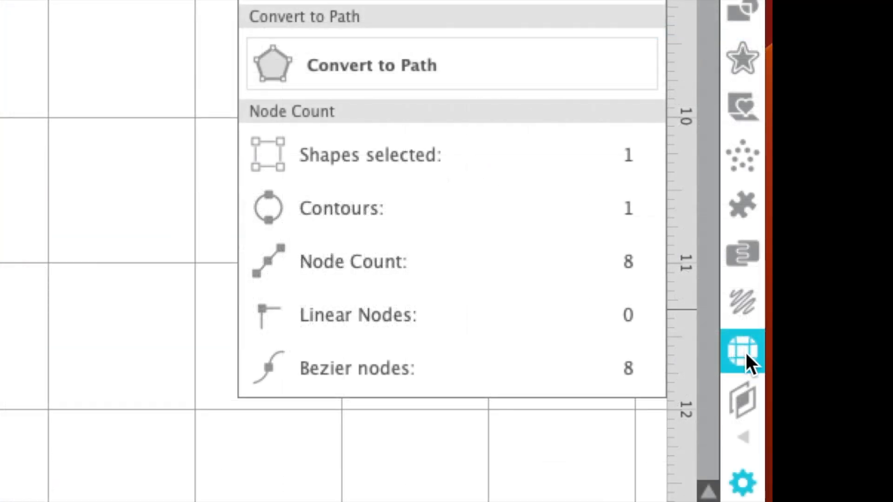
click(745, 351)
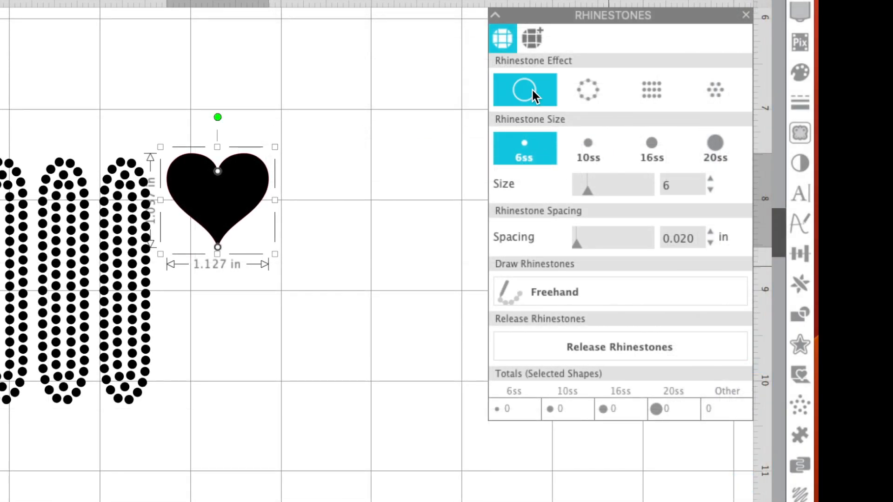
click(592, 97)
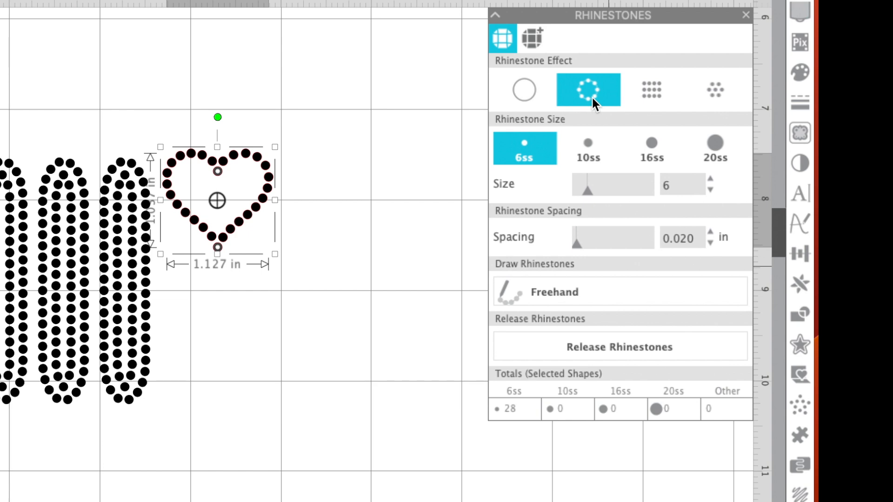
click(652, 93)
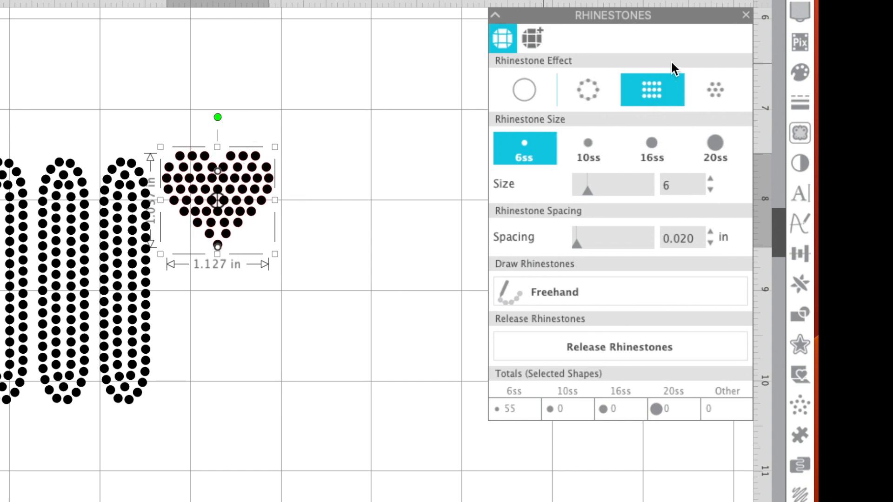
click(718, 94)
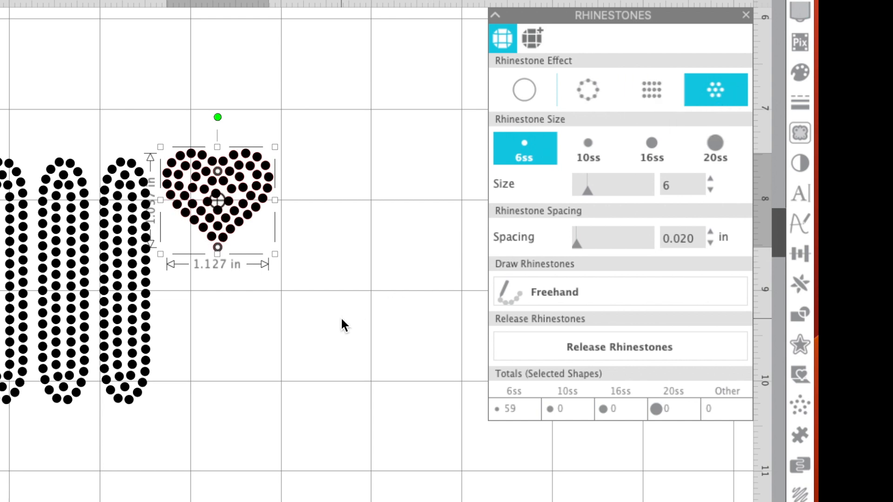
scroll(342, 319, right, 2)
scroll(341, 319, up, 1)
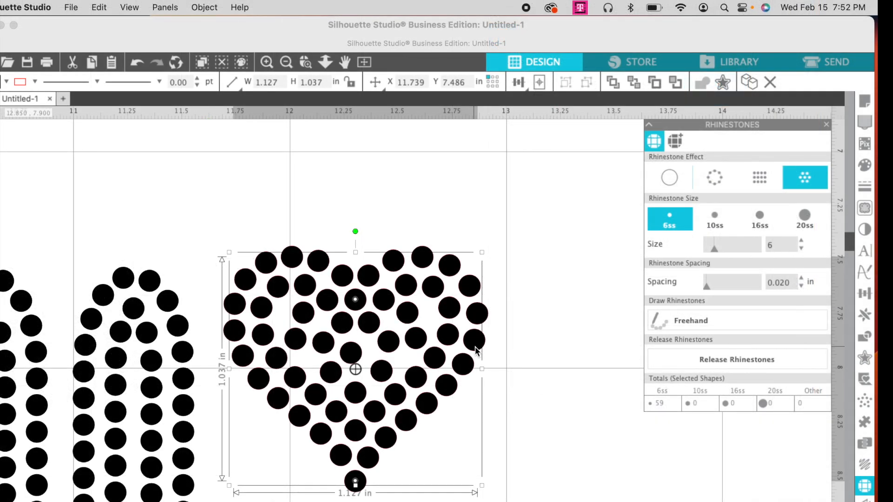
Shrink the rhinestone heart to about 0.955 by 0.879 in and release its rhinestones into individual stones.
click(203, 7)
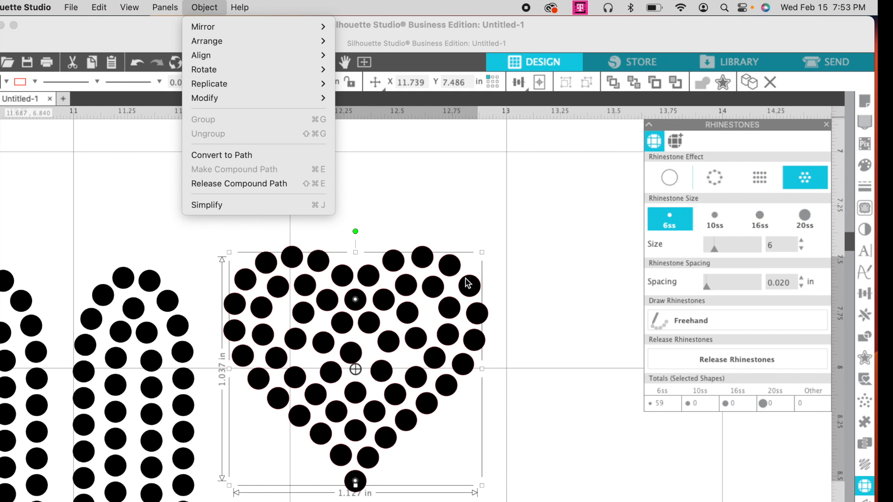
click(483, 255)
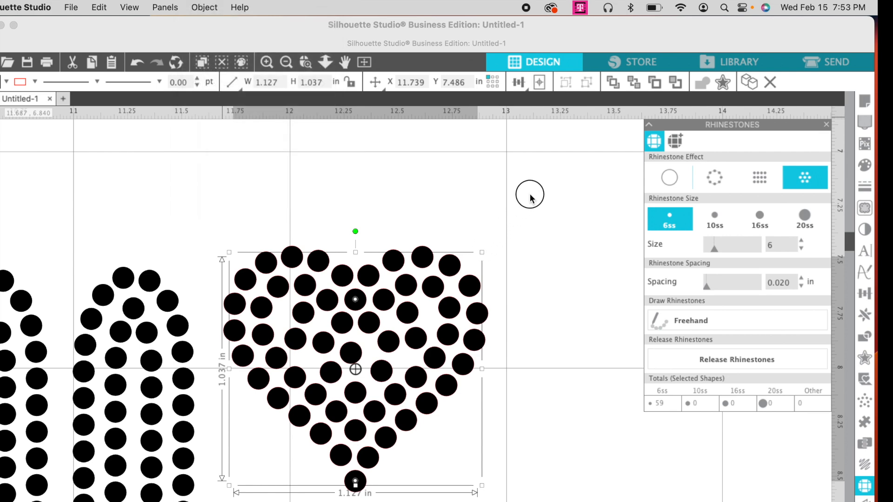
drag(482, 256, 533, 199)
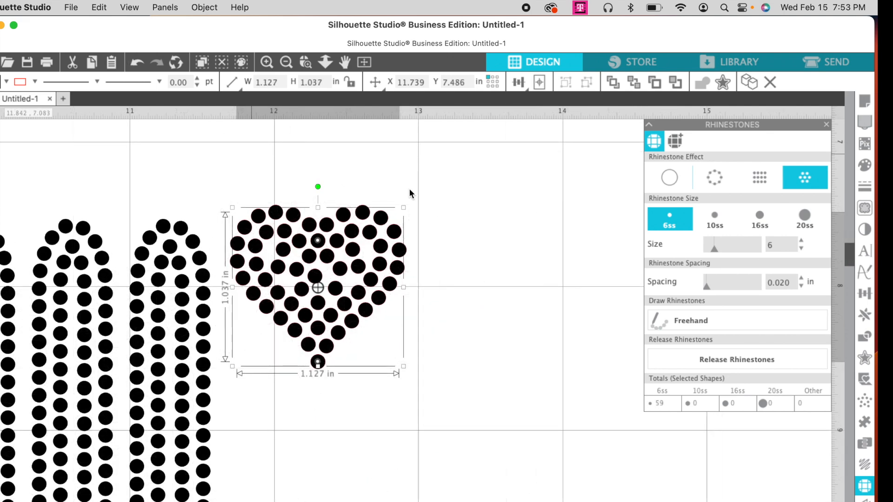
drag(405, 209, 386, 241)
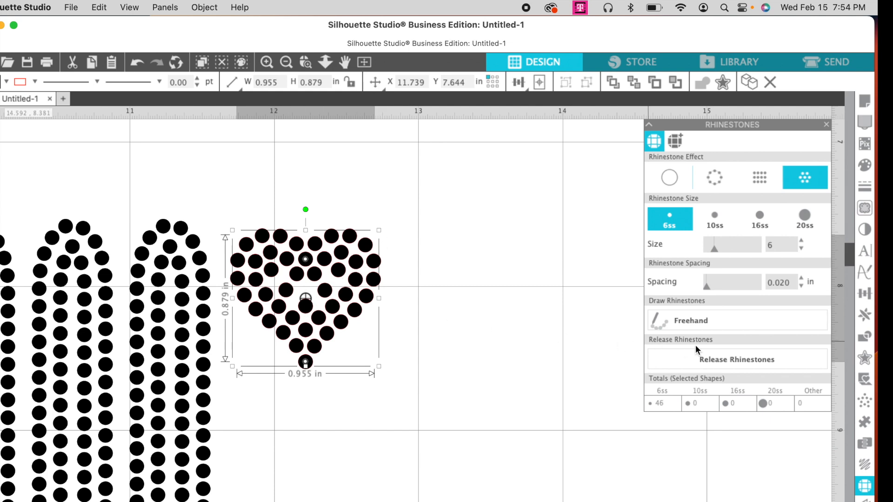
click(714, 359)
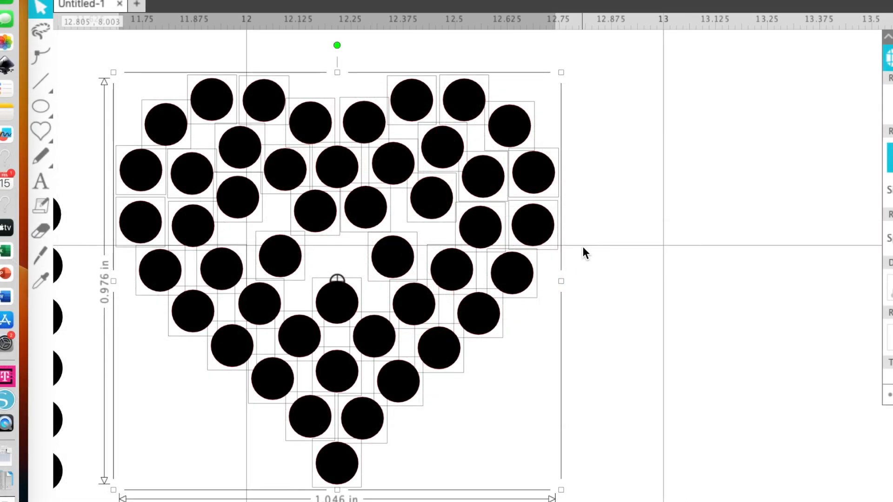
click(673, 225)
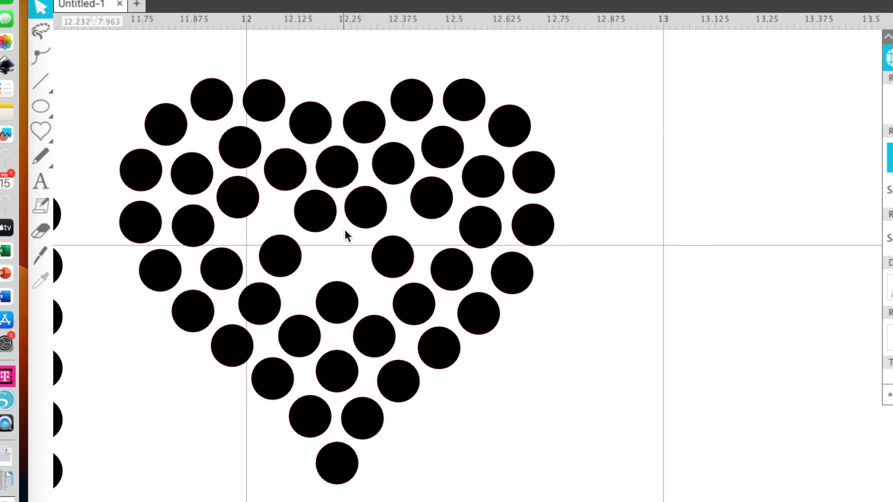
Place a duplicated stone in the heart's central gap and shift the two stones beside it outward and upward.
click(395, 257)
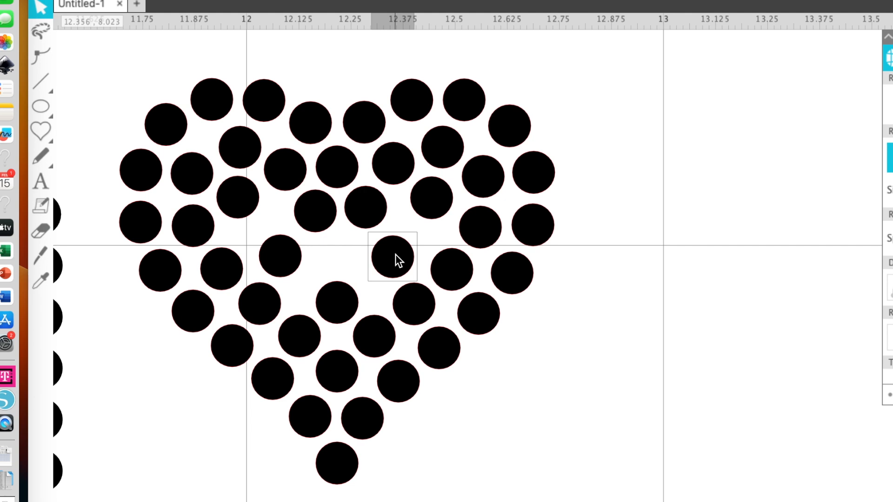
key(super+d)
click(616, 406)
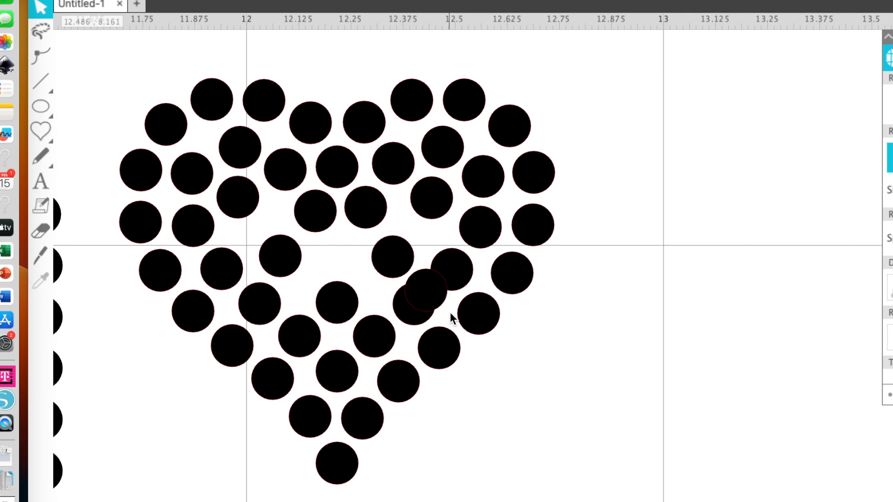
drag(427, 298, 337, 263)
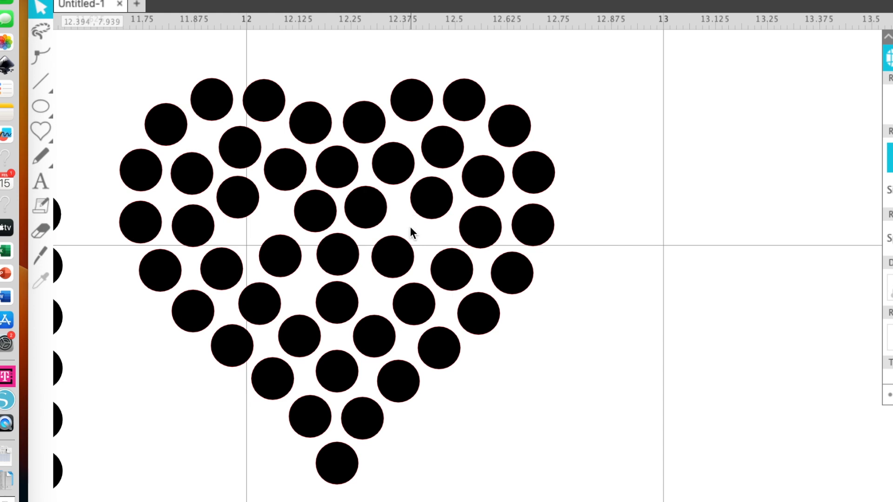
drag(398, 261, 409, 241)
drag(293, 254, 282, 230)
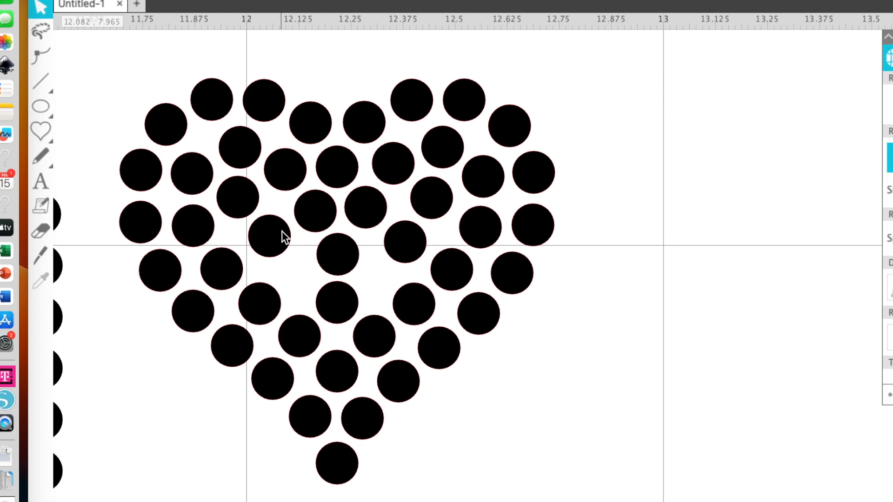
Paste two more stones and place them in the gaps on either side just below the central stone.
key(super+v)
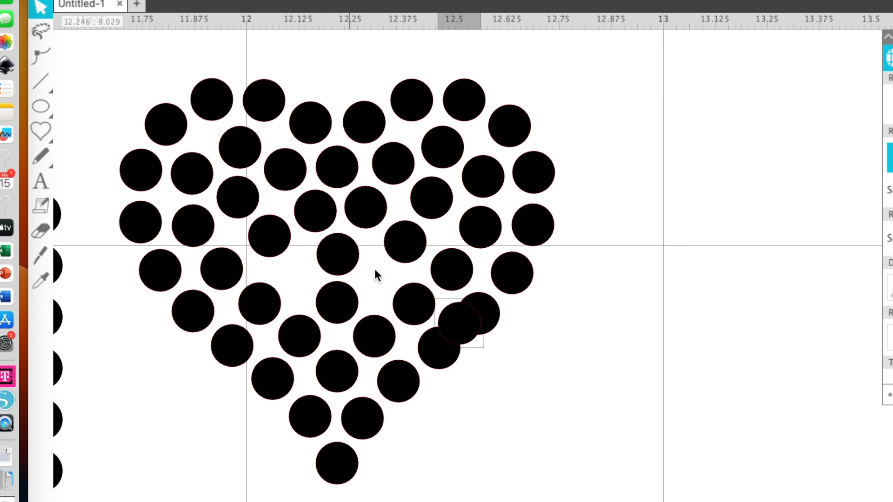
drag(462, 324, 403, 273)
click(512, 449)
drag(465, 336, 382, 286)
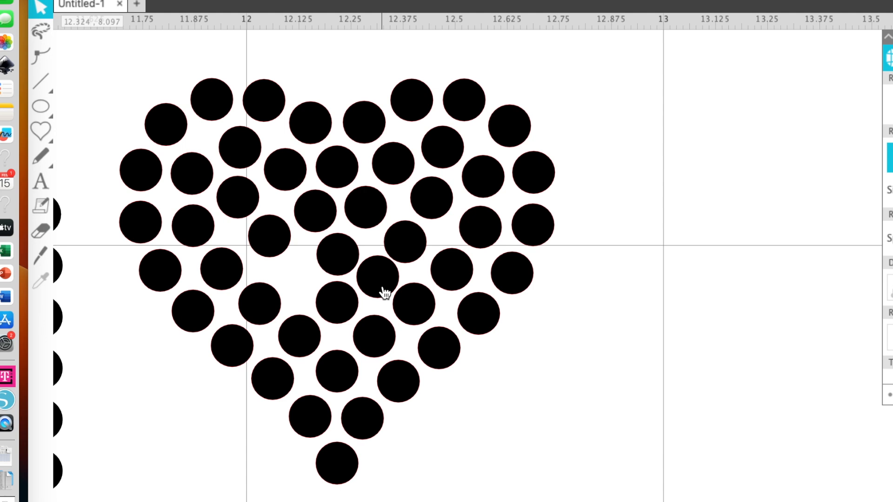
key(ctrl+v)
drag(496, 358, 290, 278)
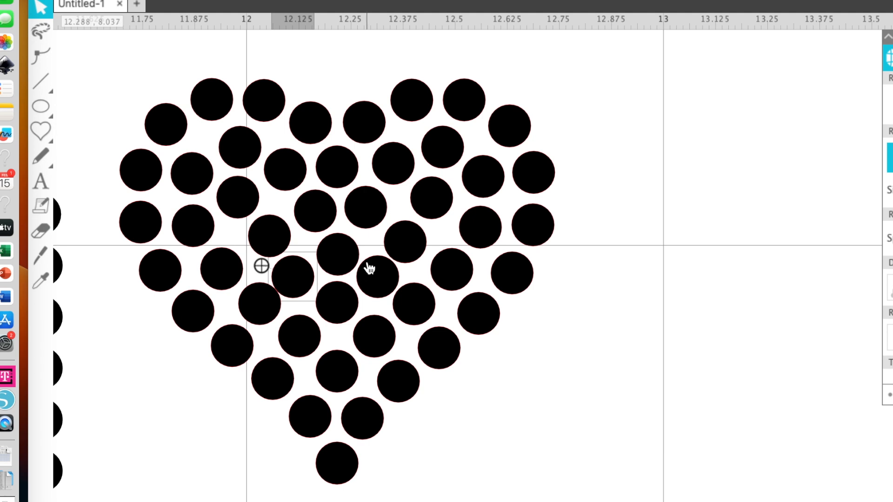
Nudge the individual stones around the heart's centre to even out the gaps between them.
click(405, 247)
drag(406, 243, 408, 240)
click(435, 201)
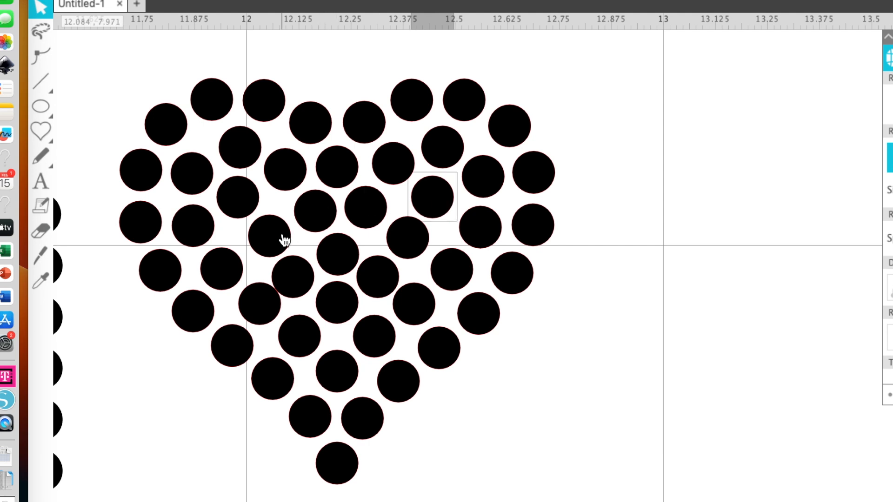
drag(274, 240, 277, 235)
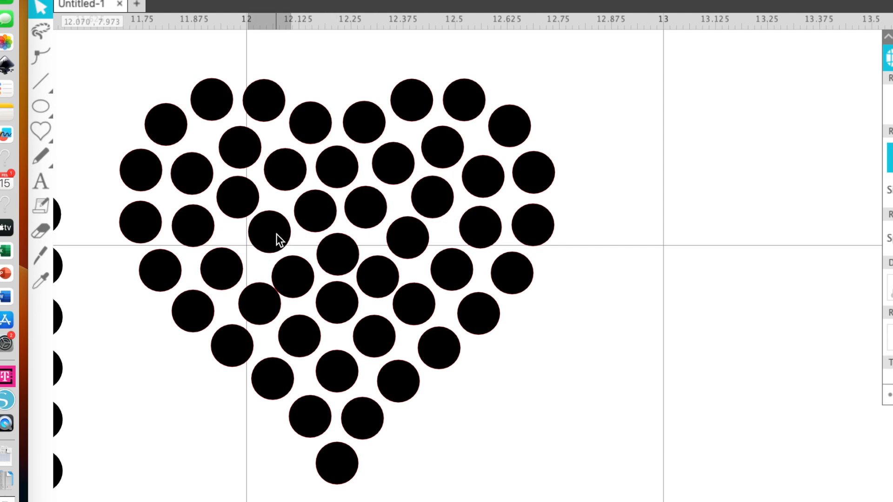
drag(296, 274, 296, 272)
drag(267, 307, 263, 305)
click(342, 256)
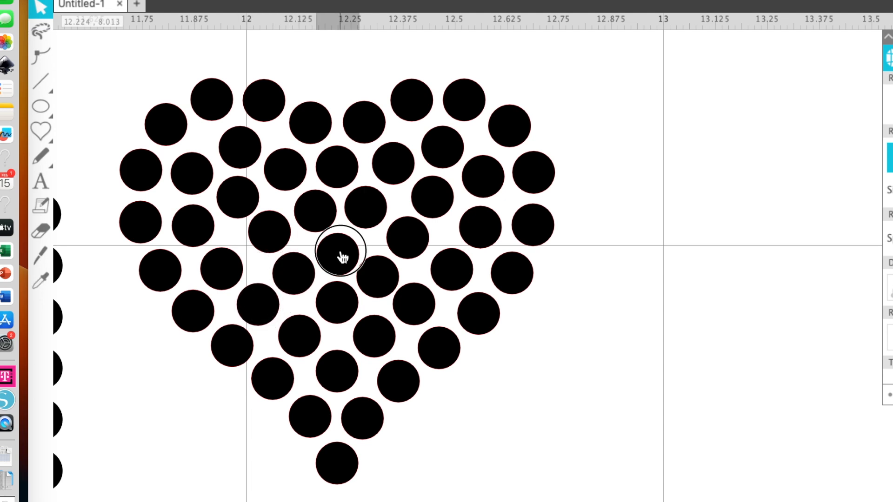
drag(342, 248, 343, 254)
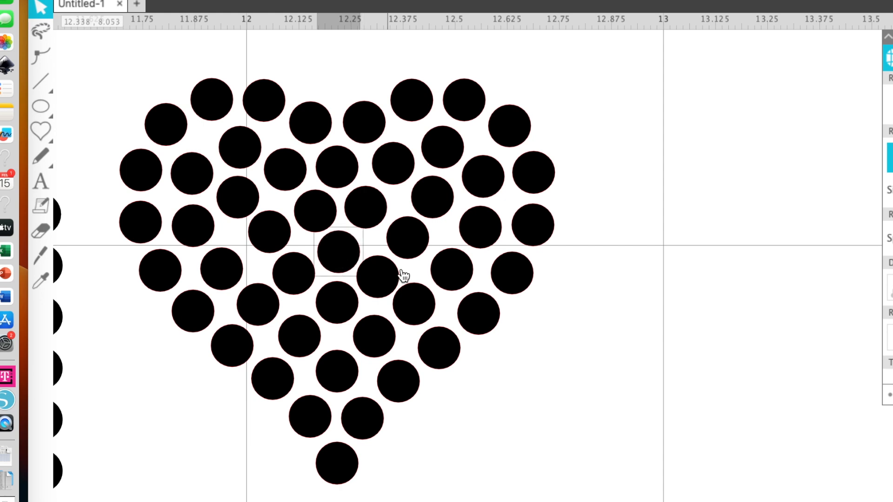
drag(383, 212, 383, 211)
drag(415, 243, 419, 245)
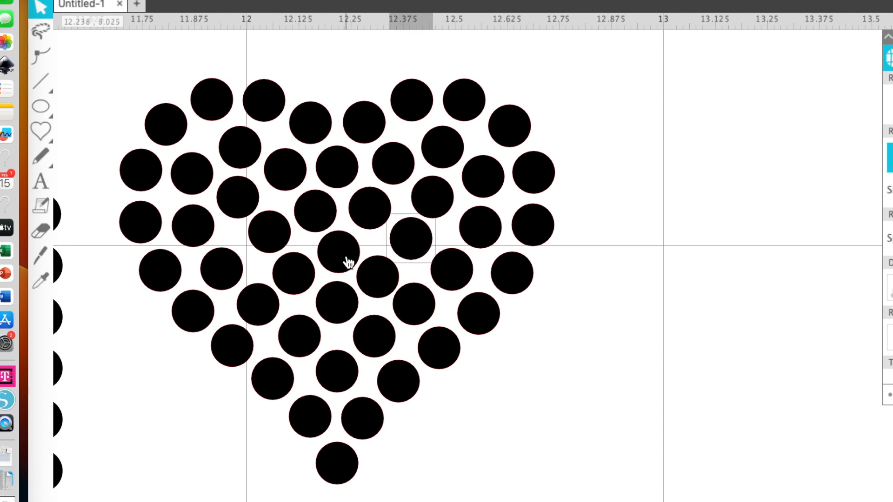
drag(317, 213, 316, 207)
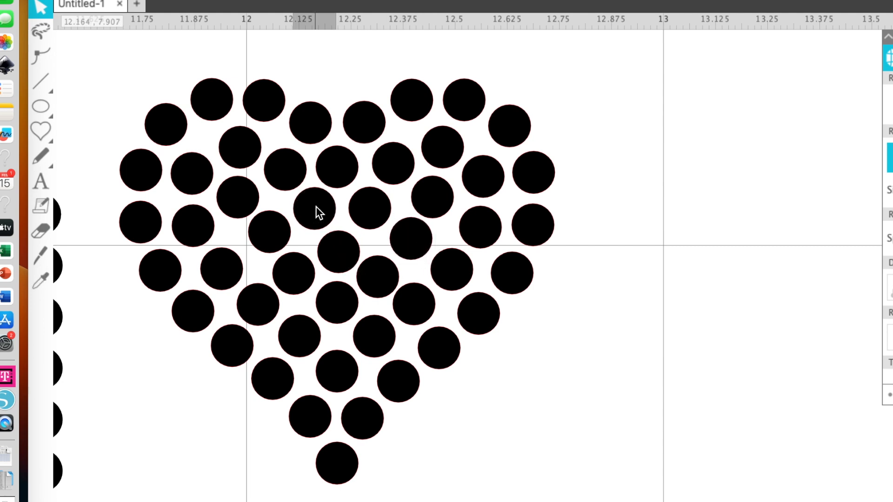
drag(369, 217, 366, 208)
drag(282, 234, 280, 230)
drag(332, 303, 330, 302)
drag(415, 303, 420, 306)
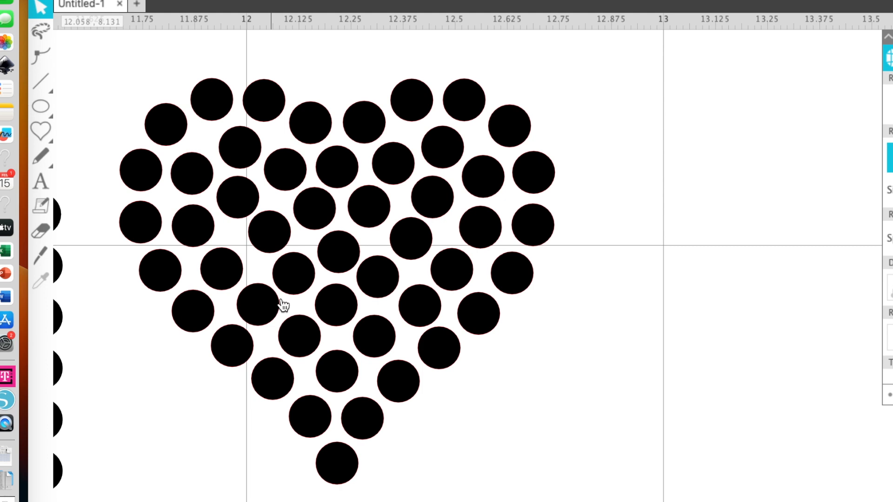
drag(381, 282, 384, 283)
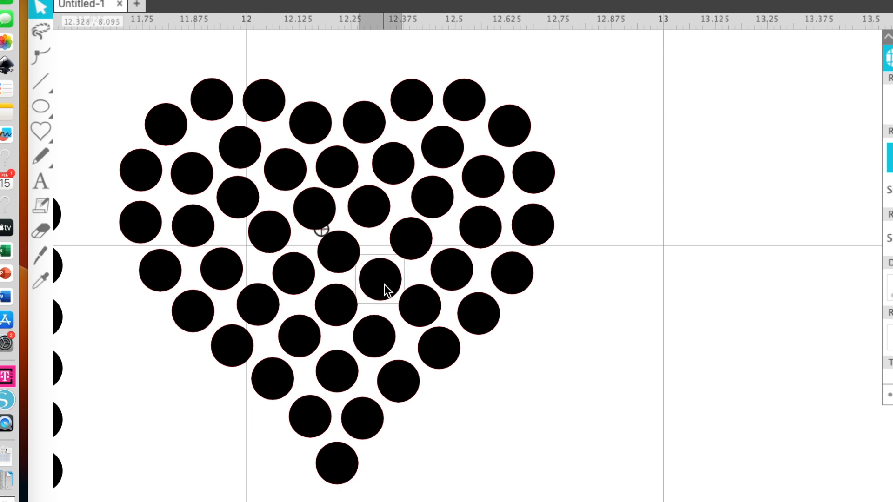
click(665, 320)
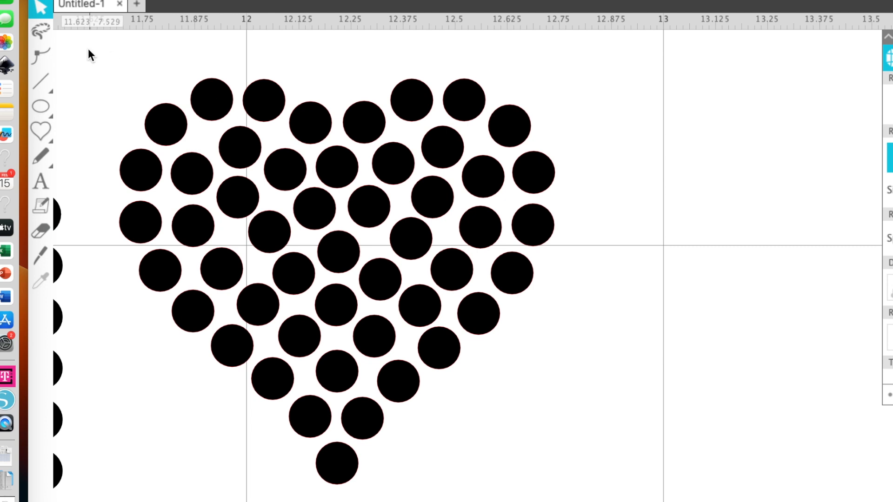
Try to make a compound path directly from all the ungrouped stones of the right heart.
drag(89, 43, 562, 500)
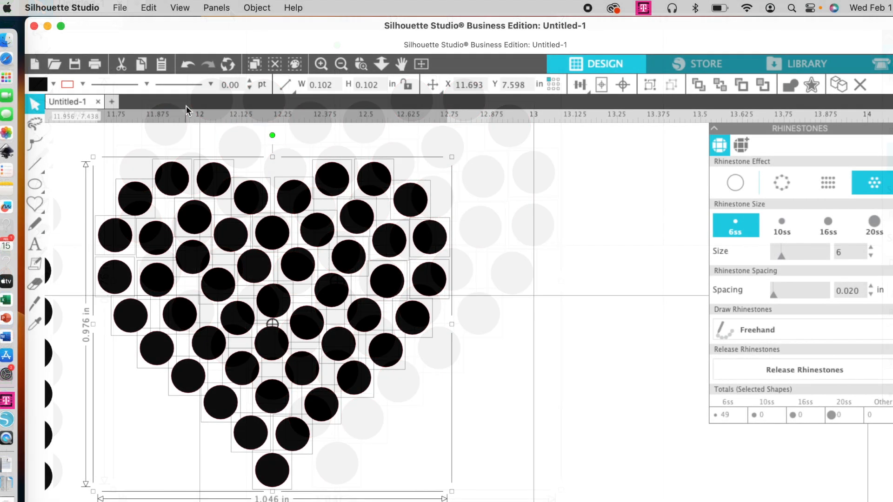
click(258, 8)
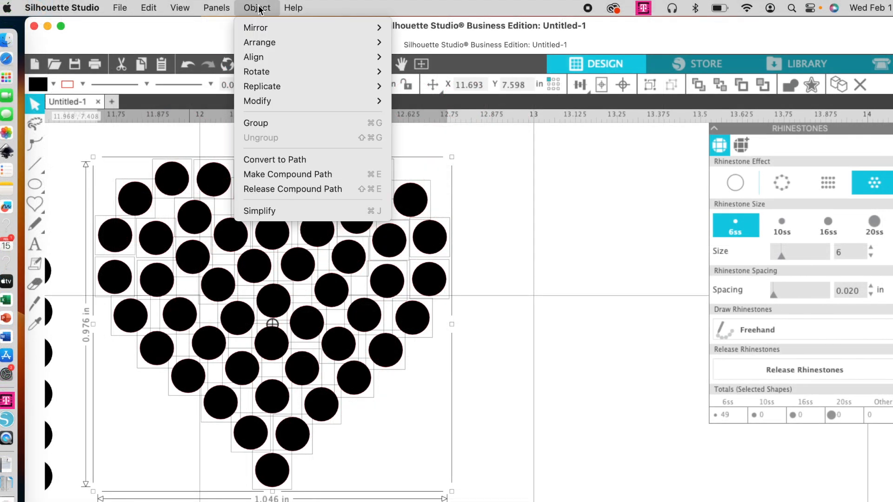
click(279, 175)
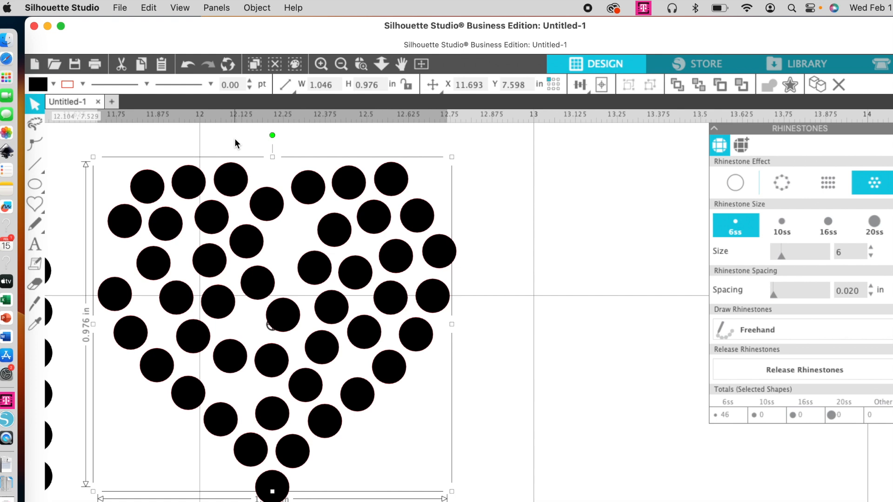
click(187, 63)
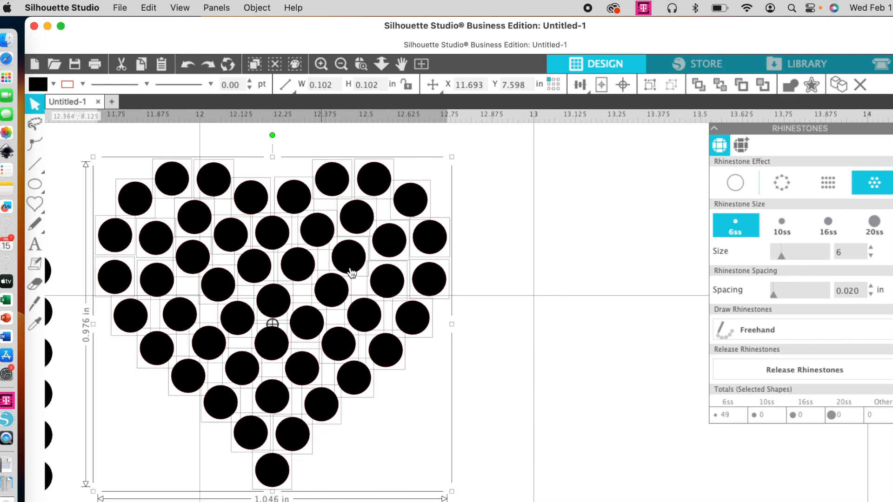
Group all the right heart's stones and make the group a compound path.
click(259, 8)
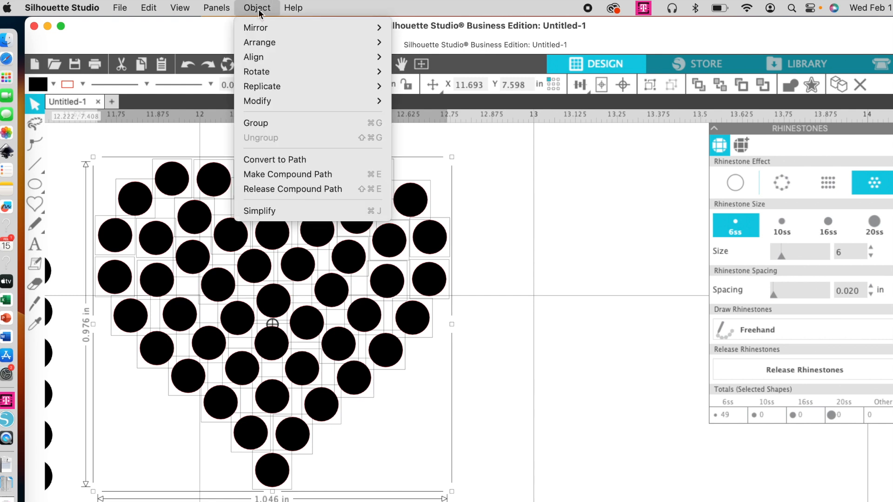
click(261, 120)
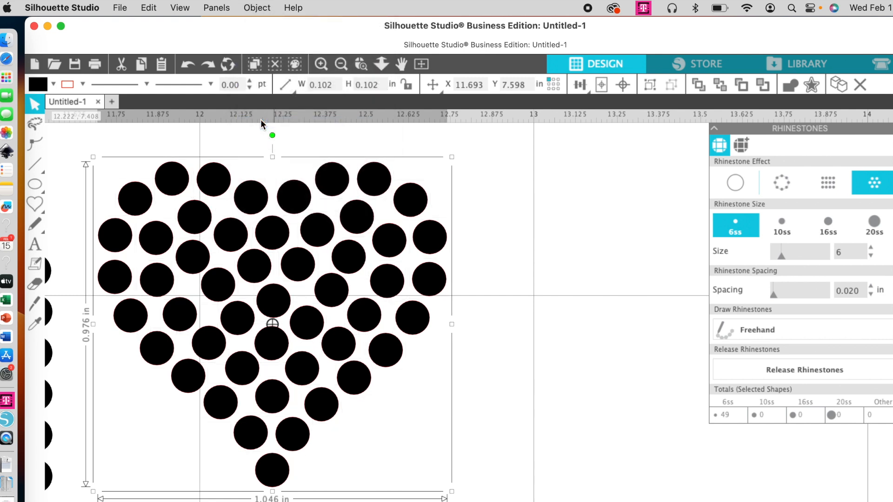
click(256, 8)
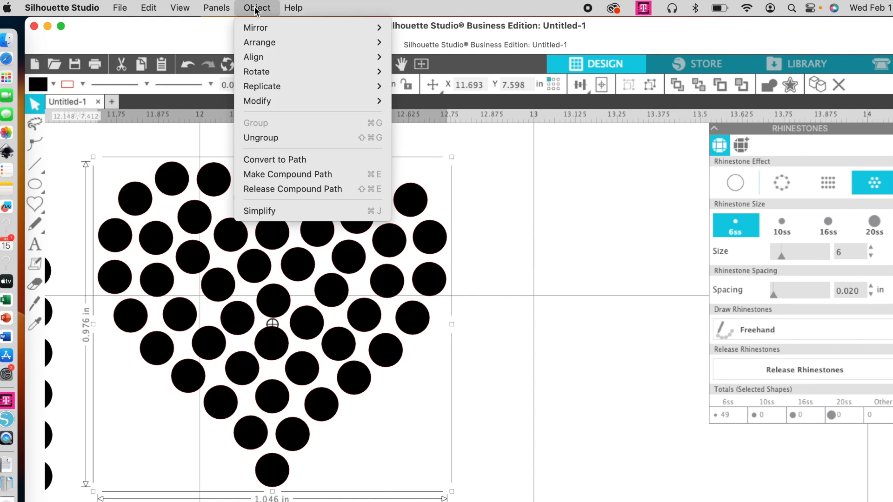
click(259, 174)
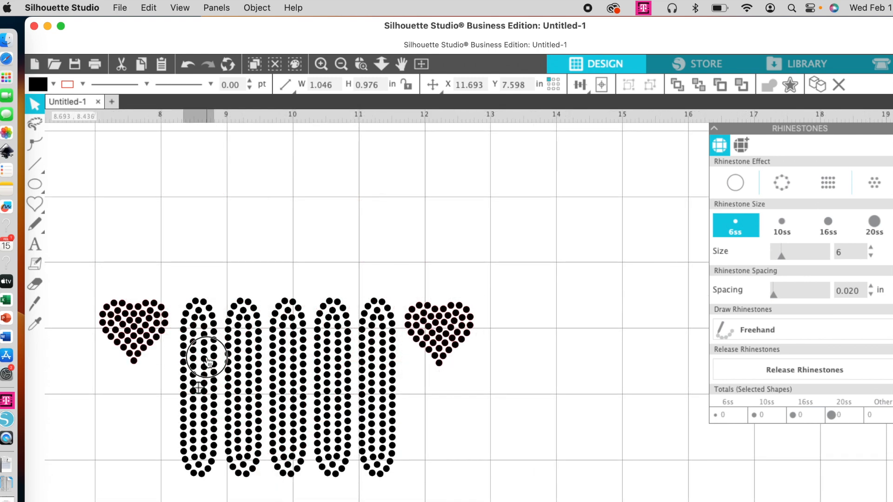
Try to release the compound path of the leftmost elongated rhinestone oval.
click(208, 360)
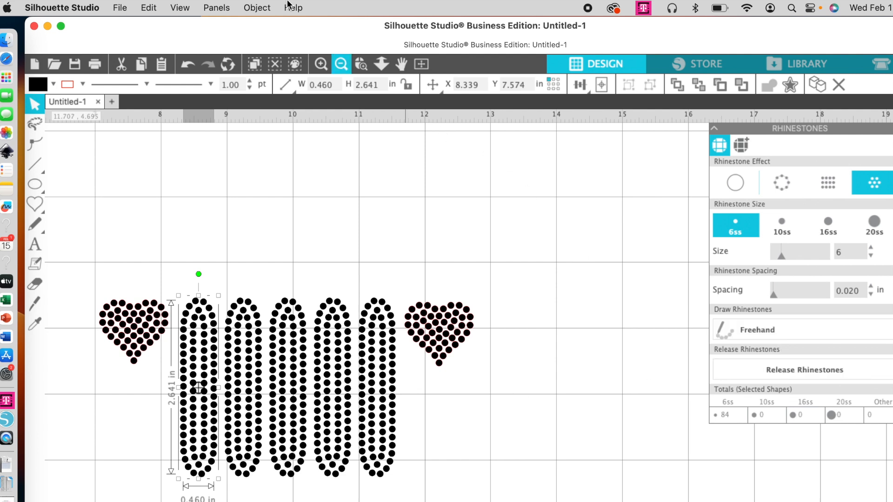
click(256, 8)
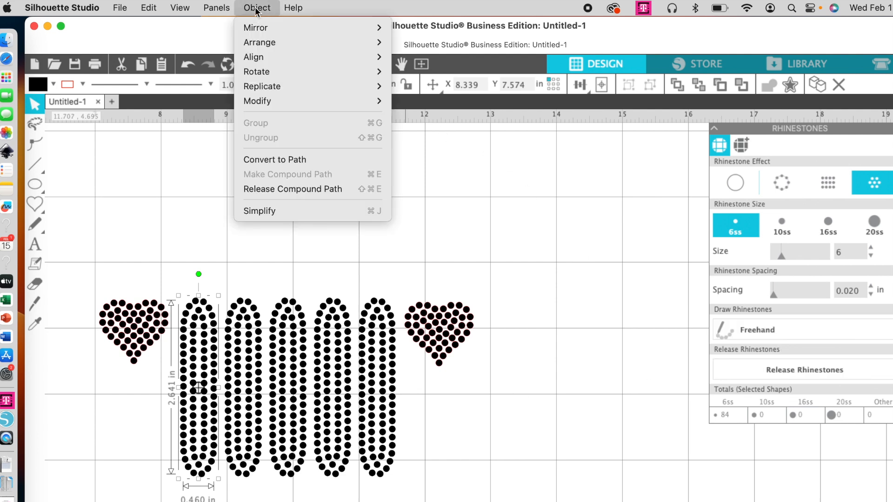
click(261, 188)
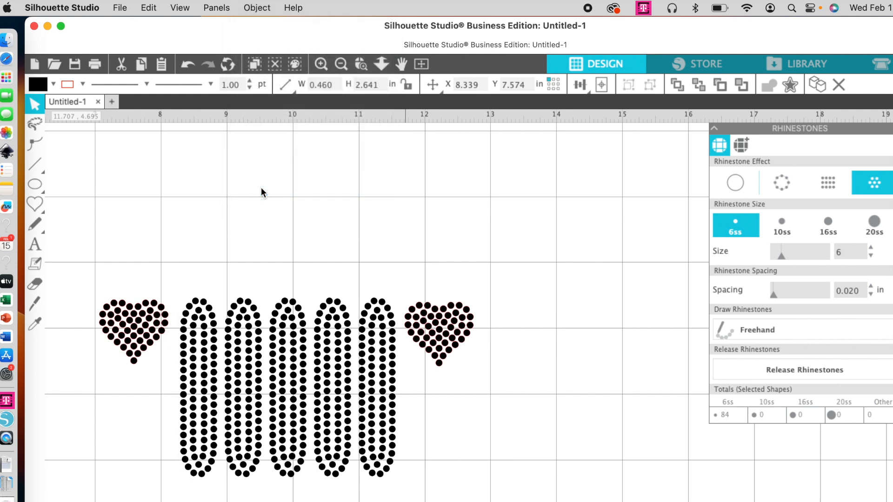
drag(171, 253, 219, 498)
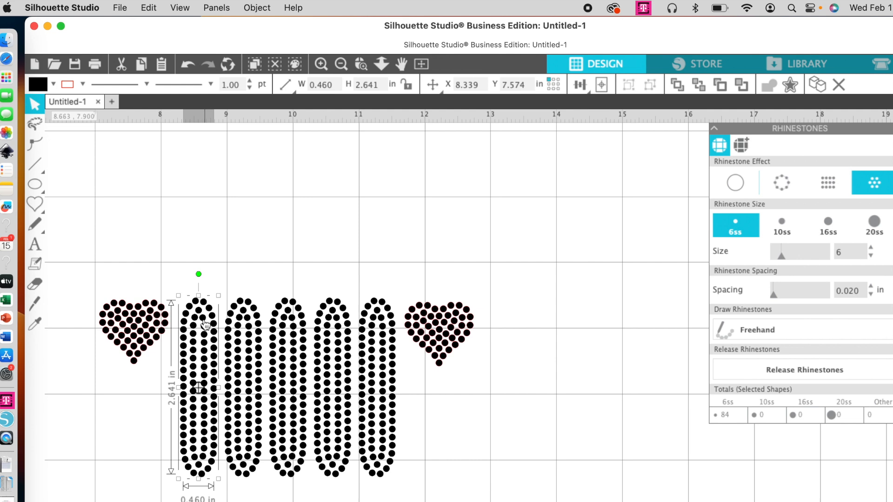
click(259, 7)
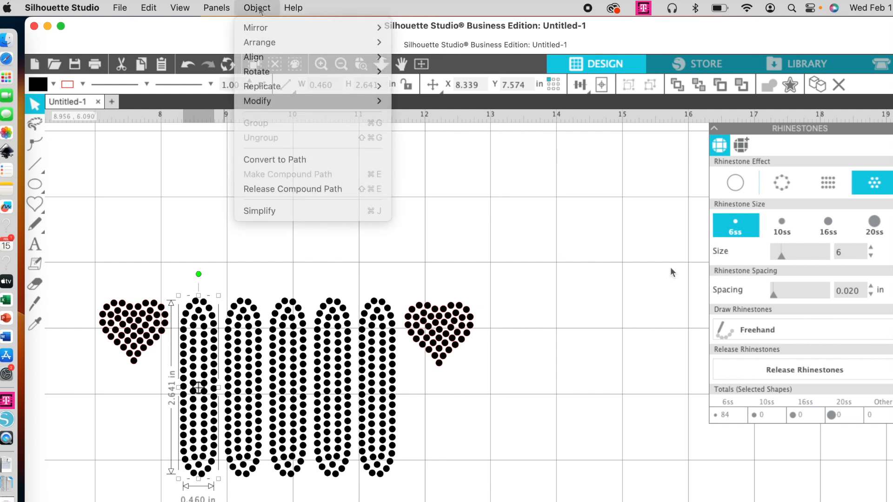
click(535, 249)
click(190, 221)
Try to combine the five elongated rhinestone ovals into one compound path without releasing their stones.
drag(176, 237, 391, 479)
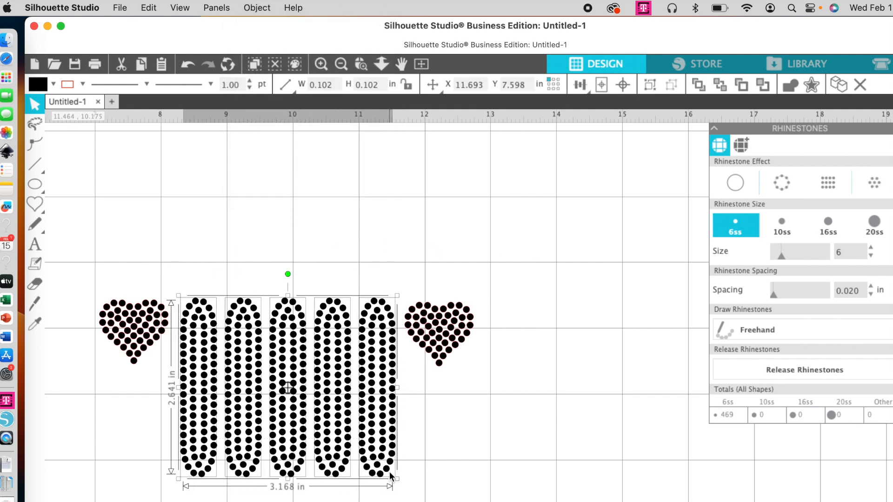
click(258, 8)
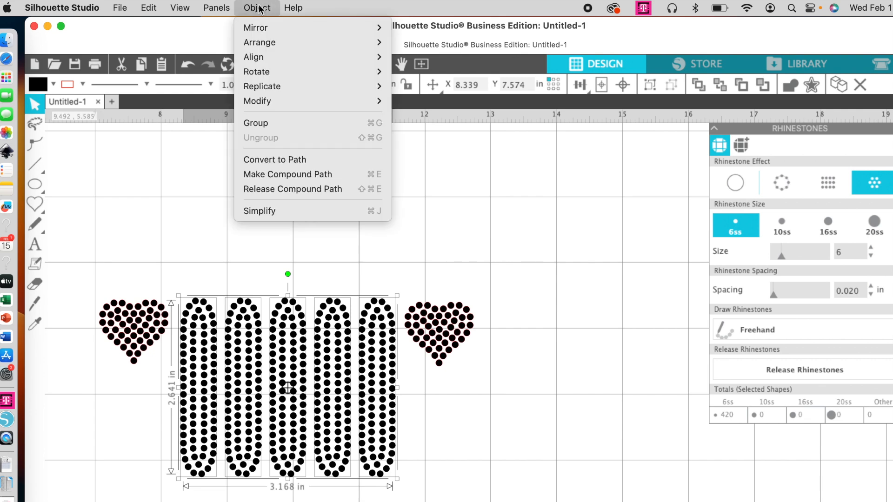
click(262, 175)
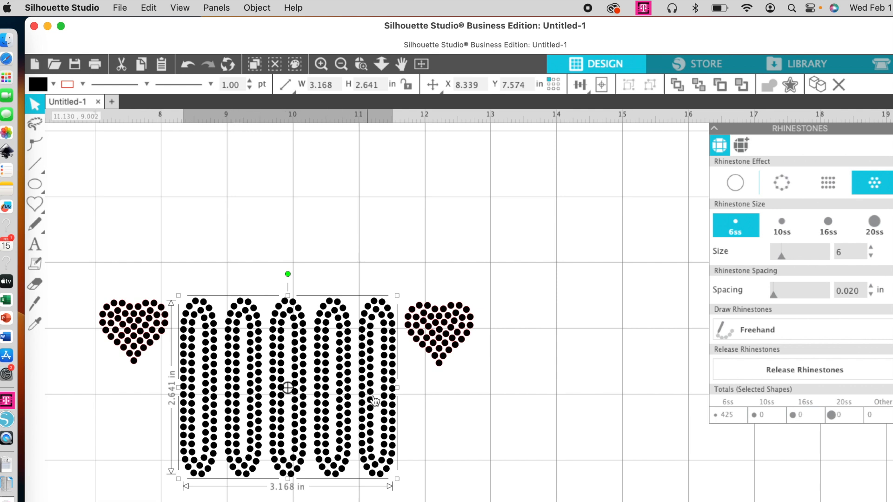
click(191, 65)
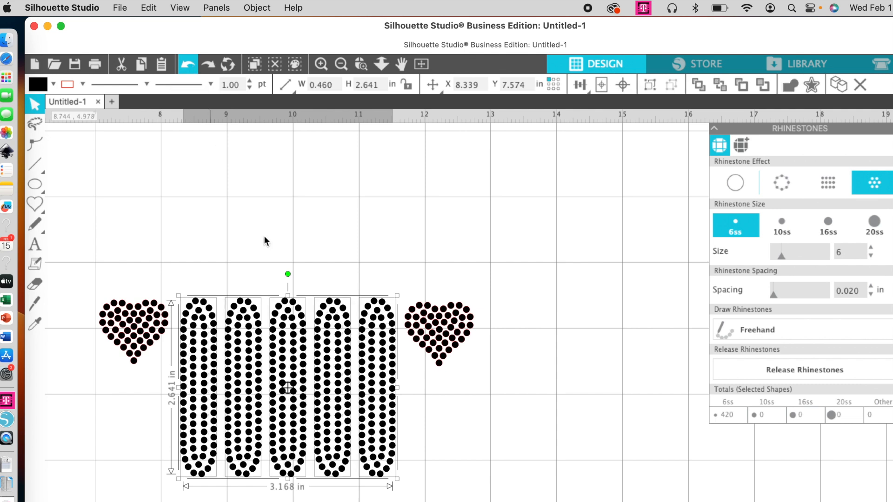
Release the rhinestones of the five selected elongated ovals into individual stones.
click(776, 370)
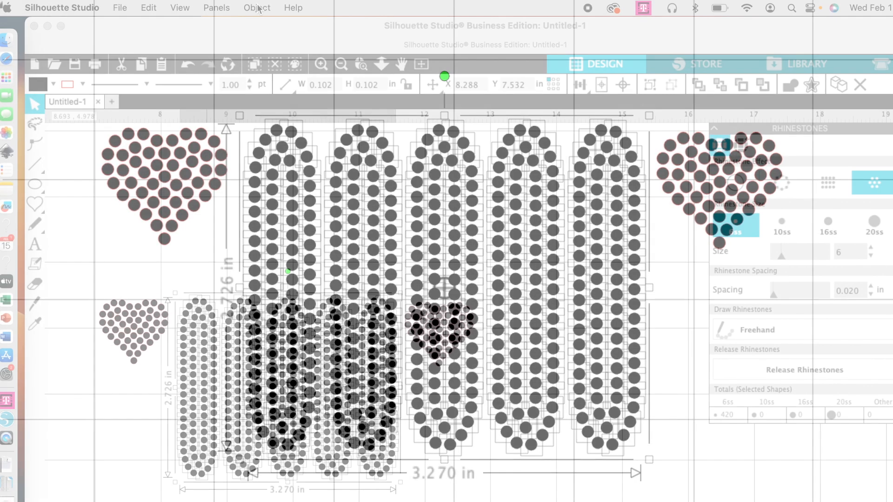
Try to make a compound path directly from the released stones of the five ovals.
click(257, 8)
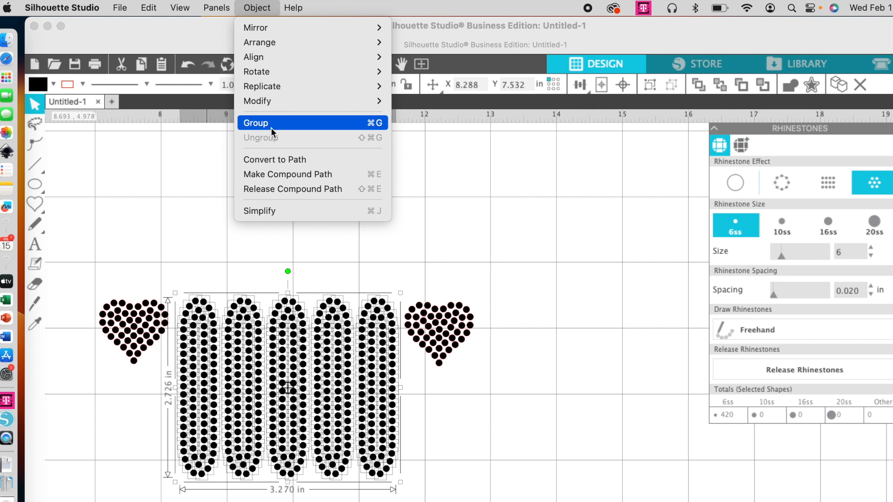
click(275, 174)
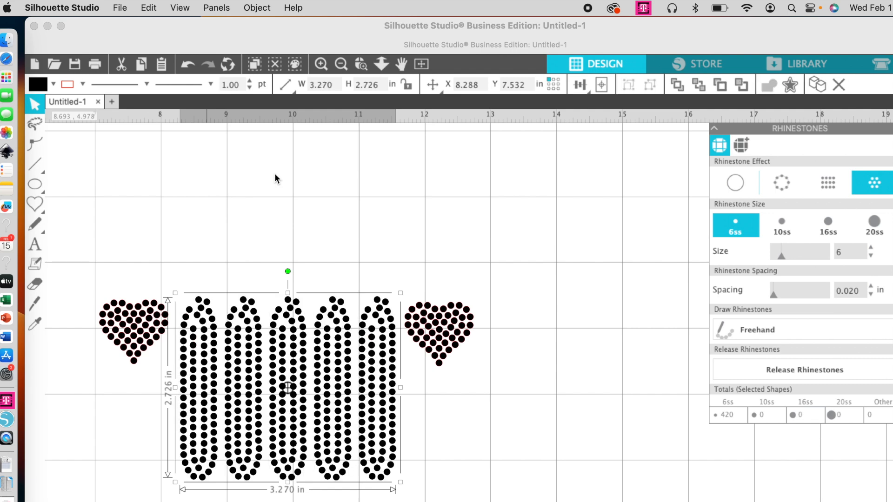
click(186, 66)
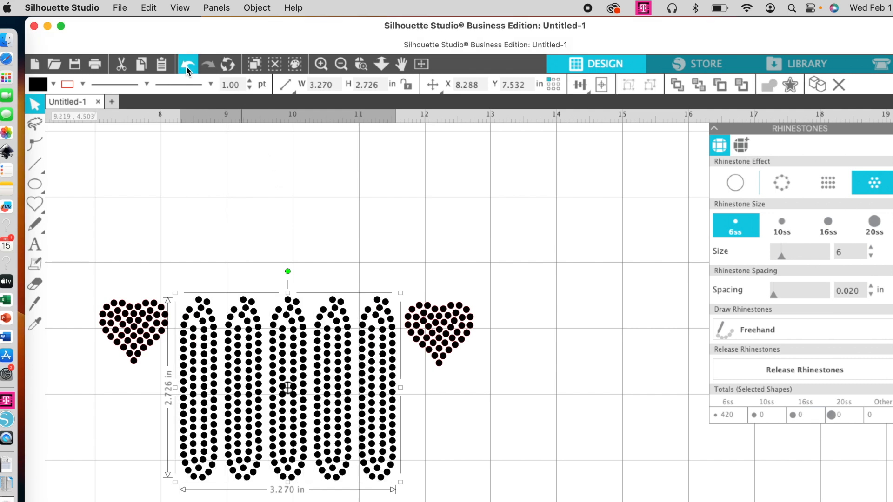
click(186, 66)
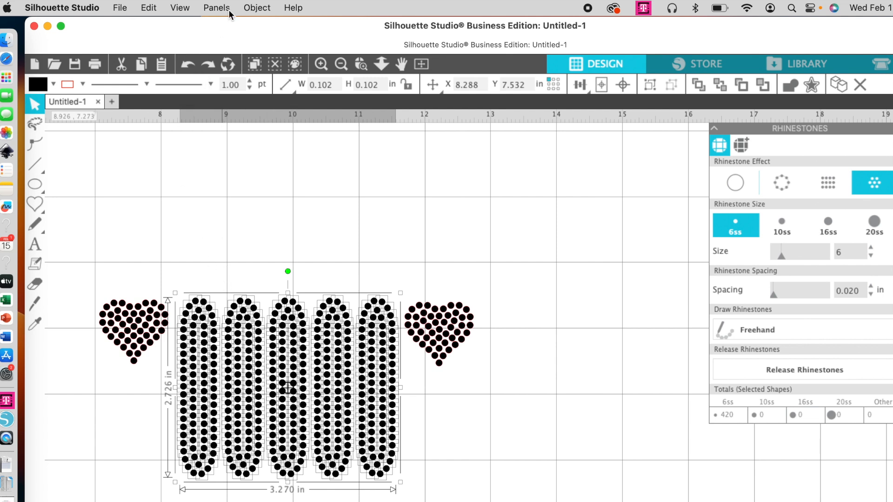
Group the released stones of the five ovals and make the group a compound path.
click(254, 8)
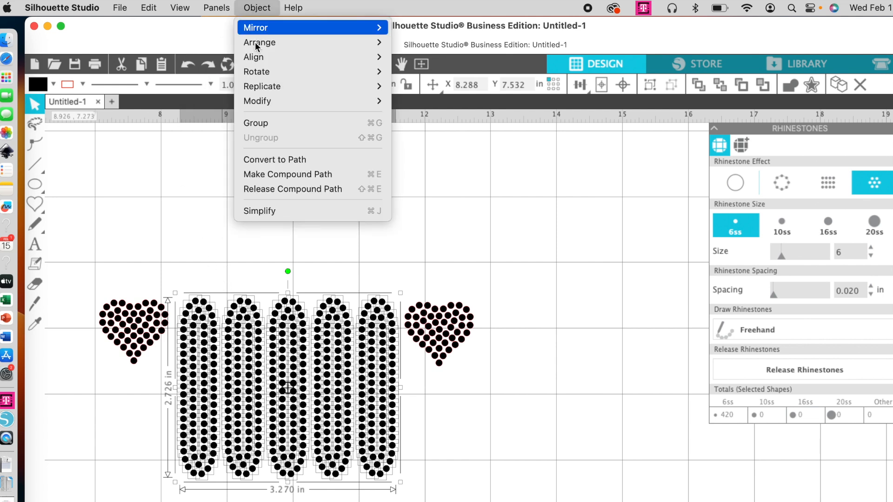
click(270, 123)
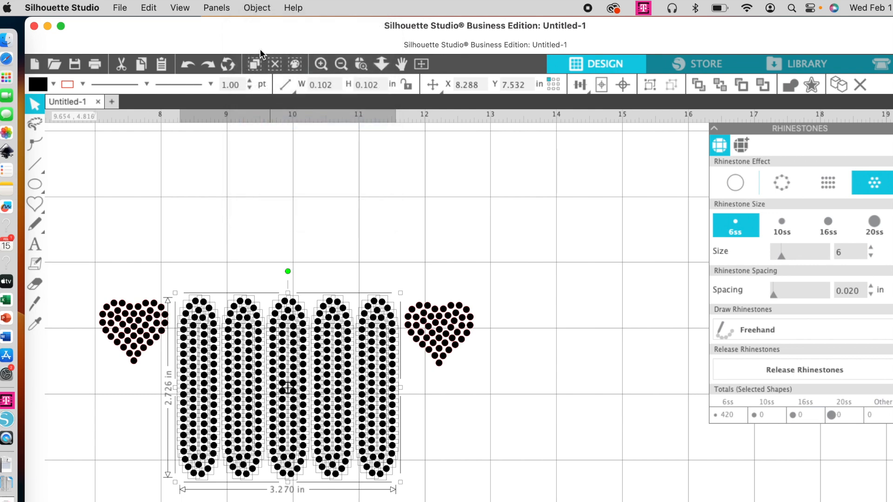
click(257, 8)
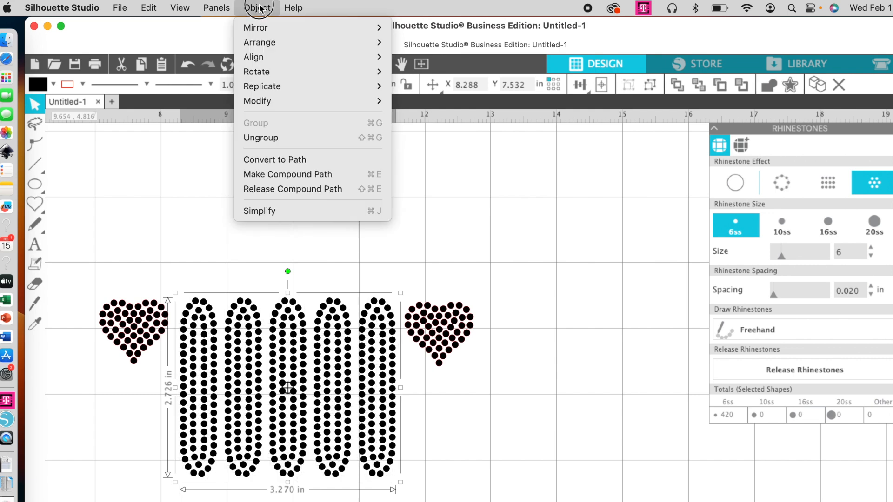
click(258, 174)
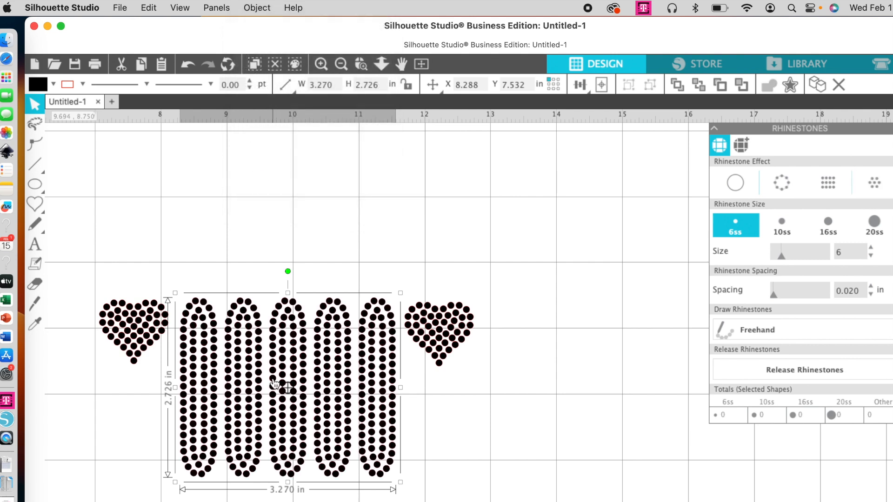
Delete the rhinestone heart to the right of the five ovals.
click(450, 328)
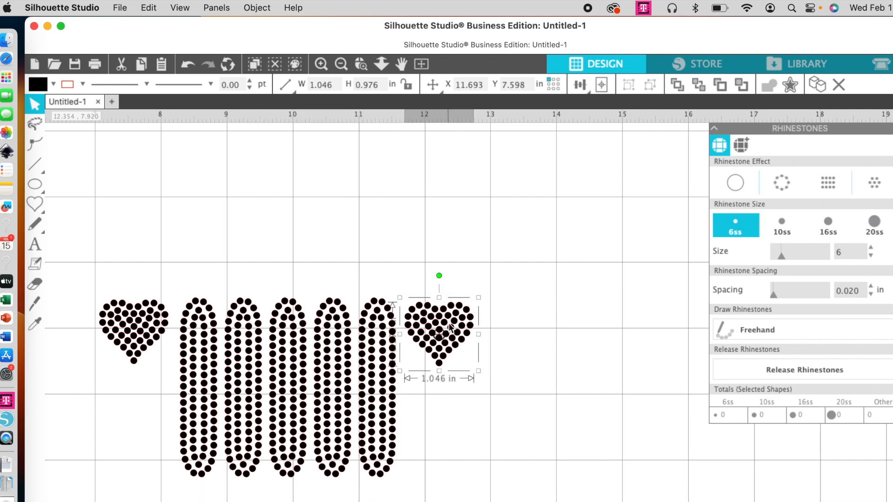
scroll(526, 401, up, 3)
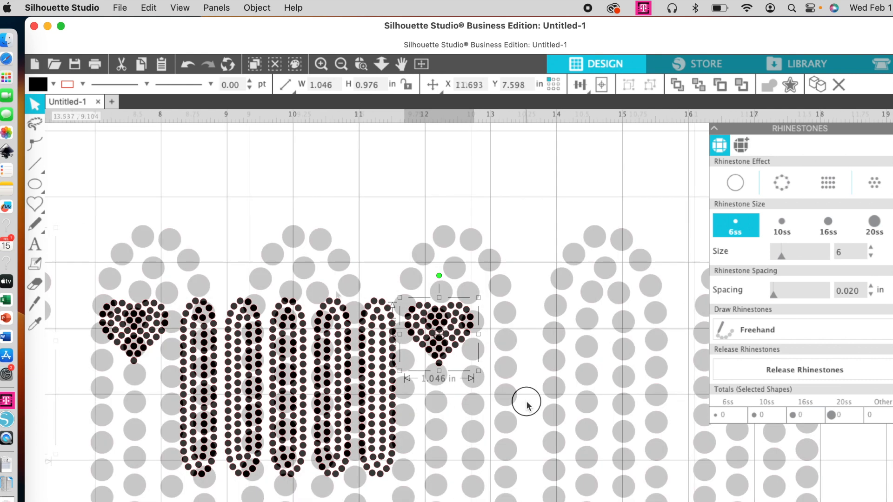
click(644, 302)
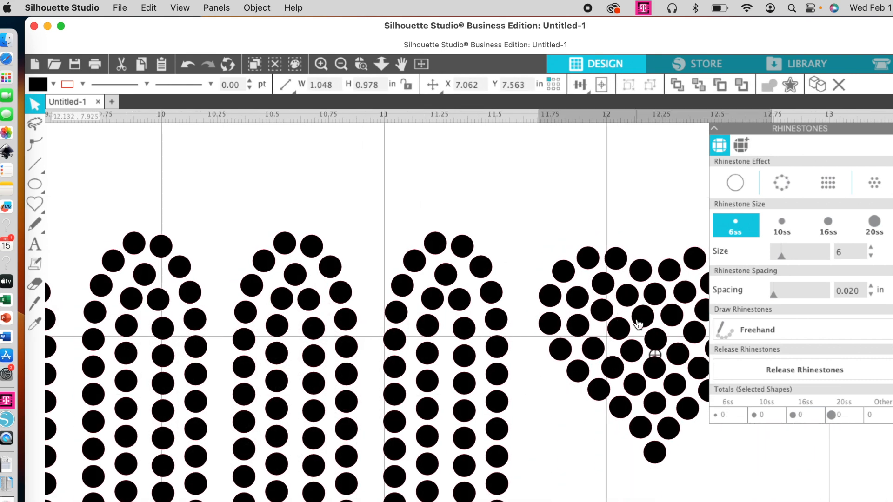
key(Delete)
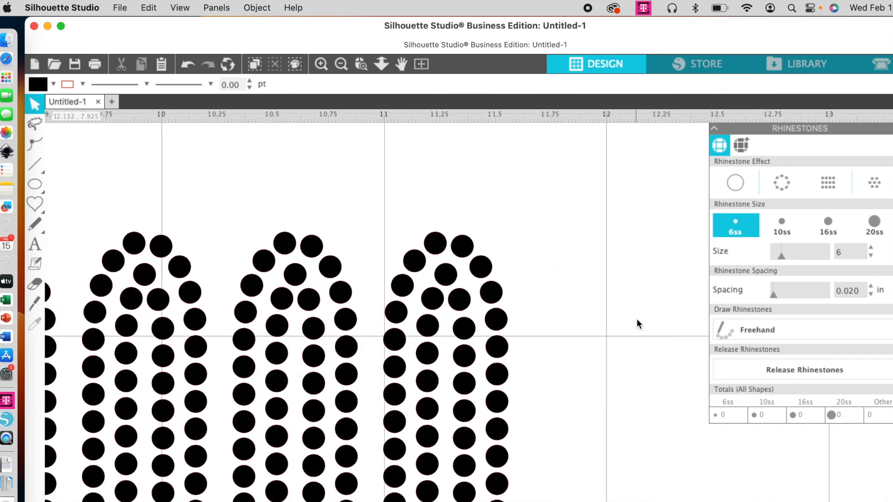
Duplicate the remaining heart, place the copy to the right of the five ovals level with the original, and select both hearts.
scroll(638, 319, down, 2)
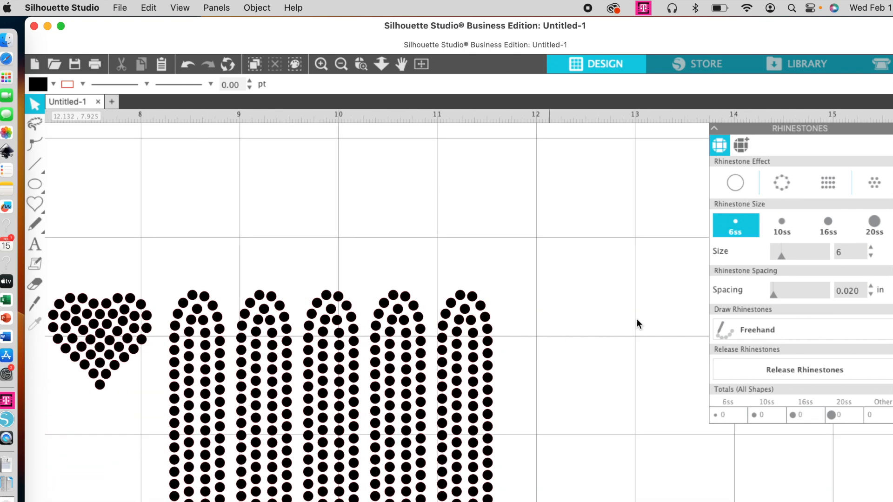
click(117, 374)
key(super+c)
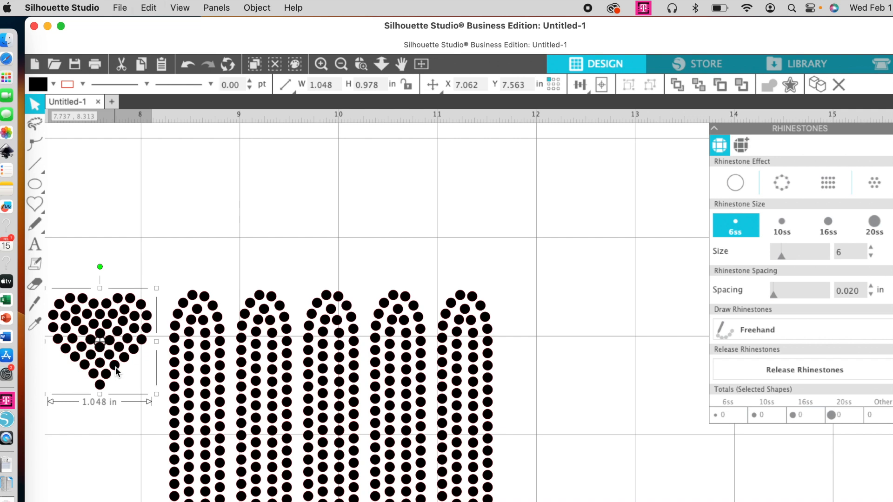
key(super+v)
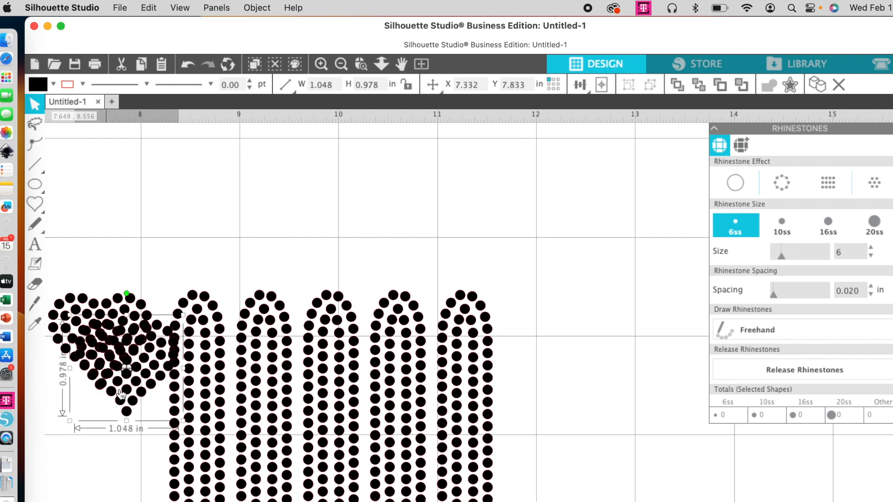
mouse_move(124, 368)
mouse_down()
mouse_move(395, 332)
mouse_move(499, 339)
mouse_move(556, 352)
mouse_move(560, 365)
mouse_up()
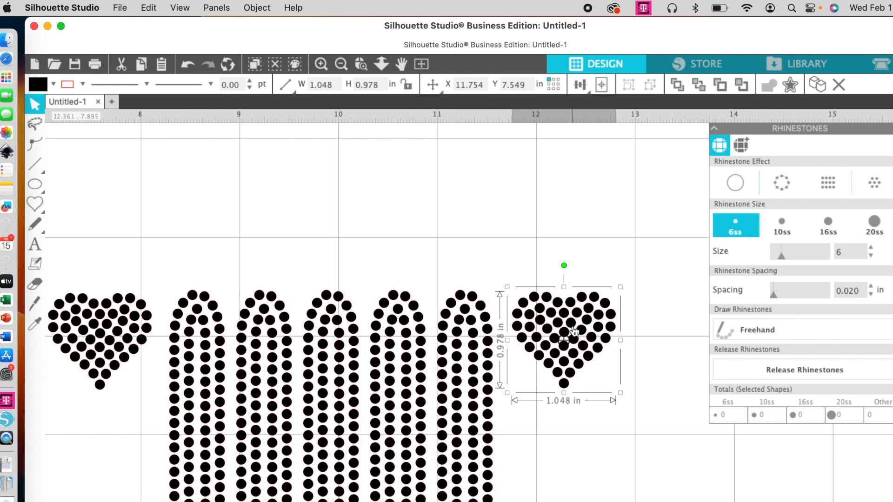
shift+click(118, 330)
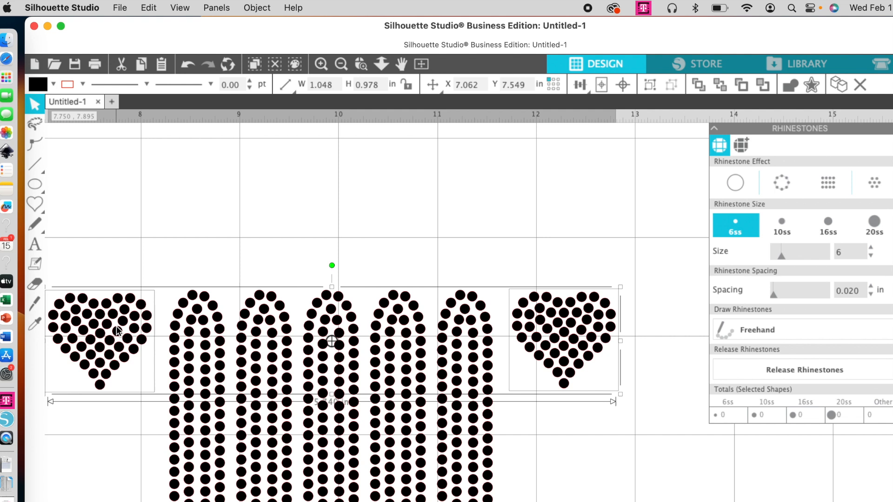
Move the two rhinestone hearts inward so that each sits closer to the outermost ovals.
click(598, 492)
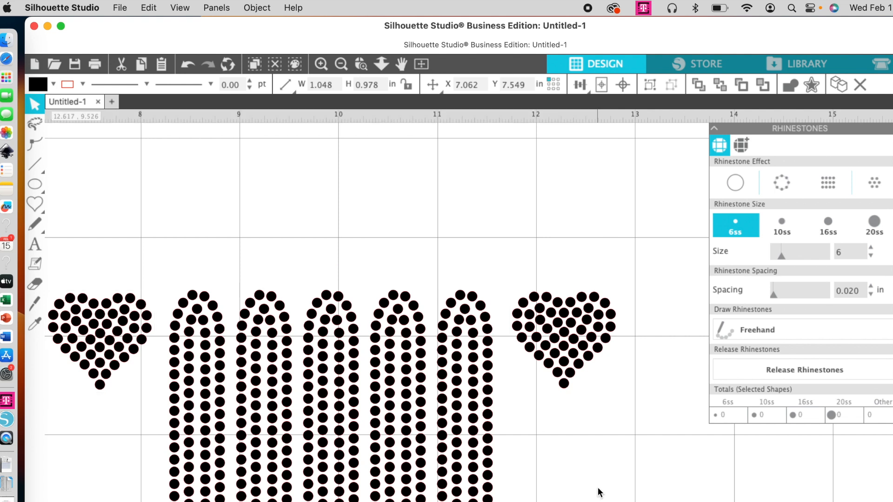
drag(580, 363, 570, 363)
drag(132, 348, 141, 344)
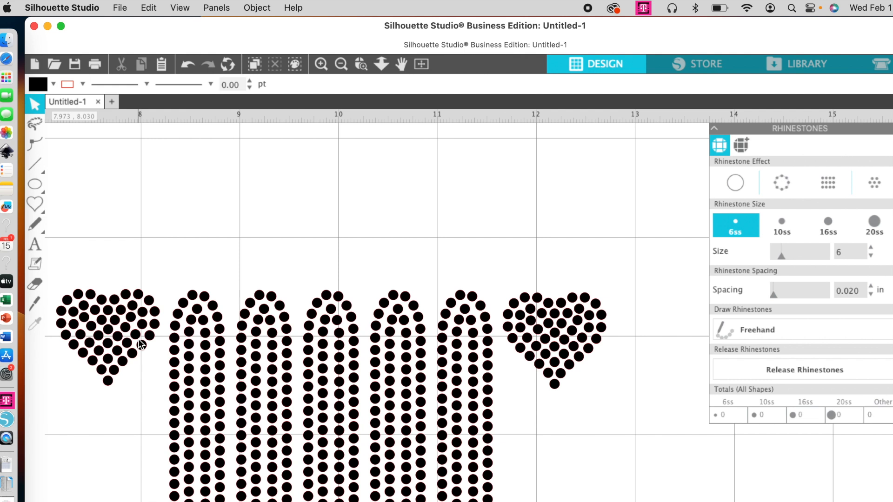
Align the top edges of the two hearts and group them.
click(137, 336)
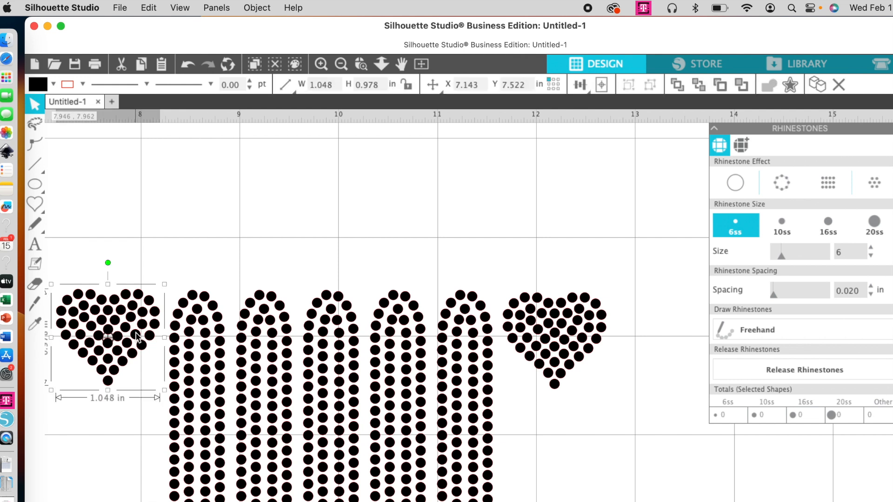
shift+click(552, 338)
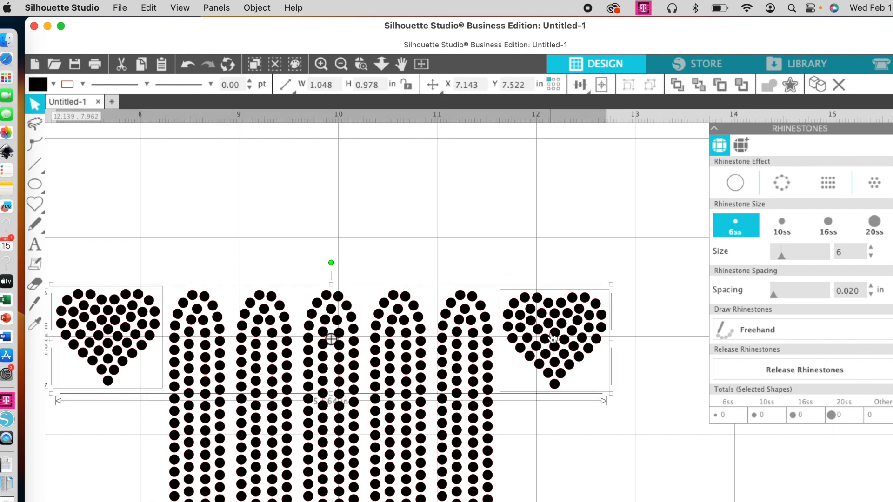
click(262, 7)
mouse_move(264, 56)
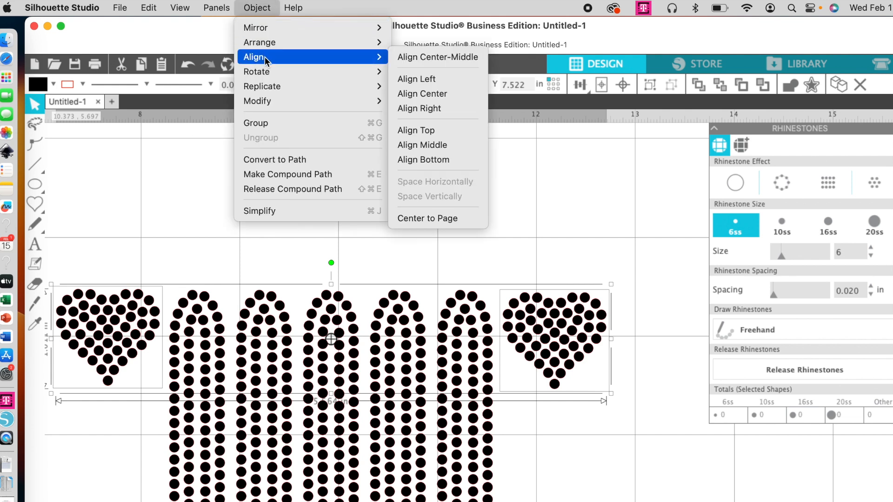
click(434, 132)
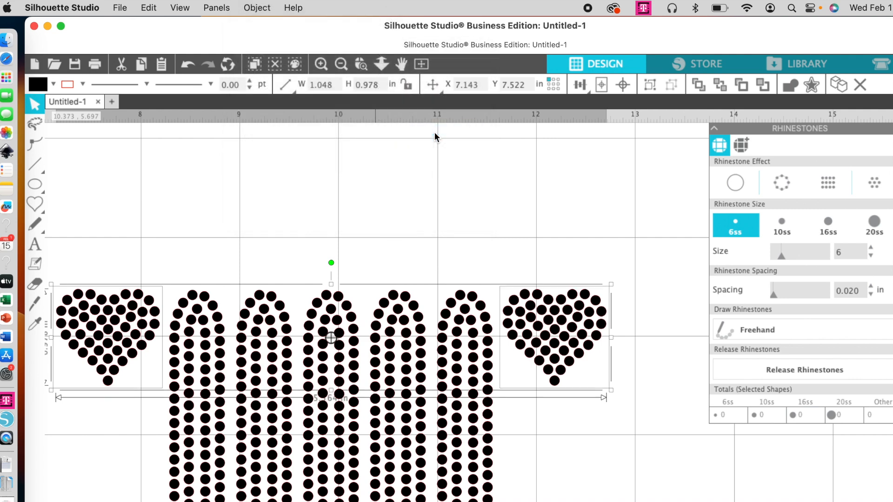
click(260, 9)
click(258, 122)
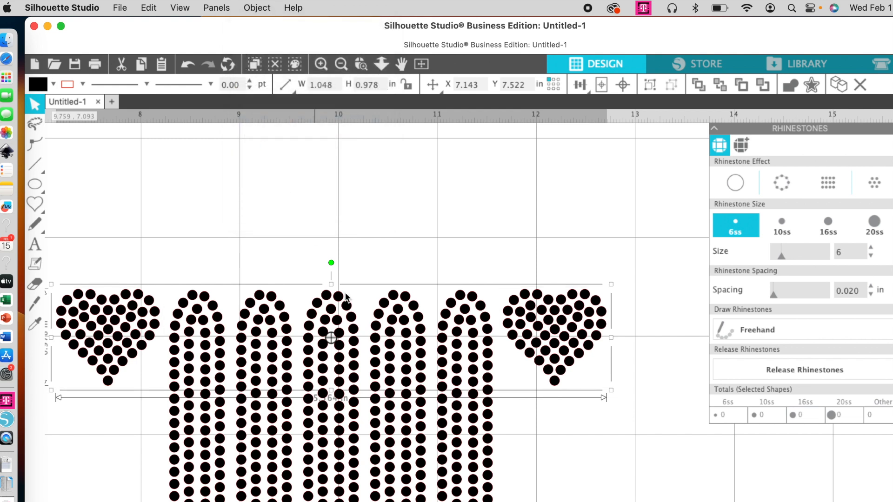
Center the heart group horizontally on the five ovals with Align Center.
click(348, 467)
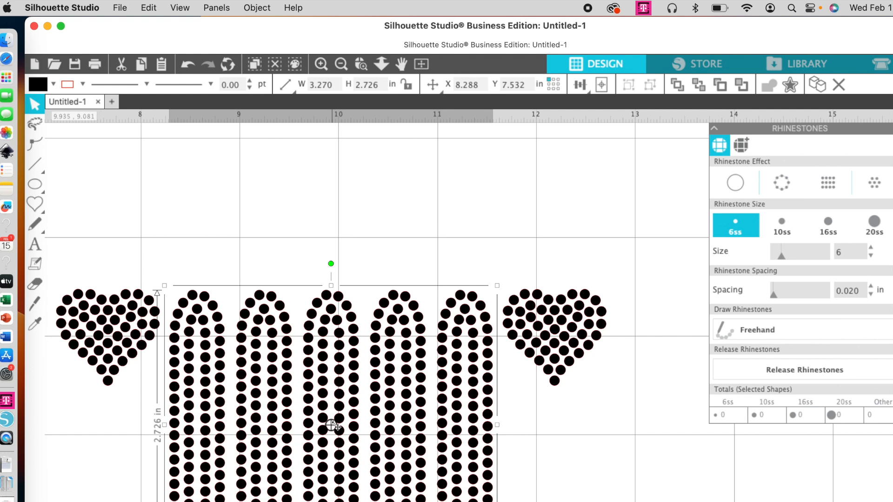
shift+click(582, 335)
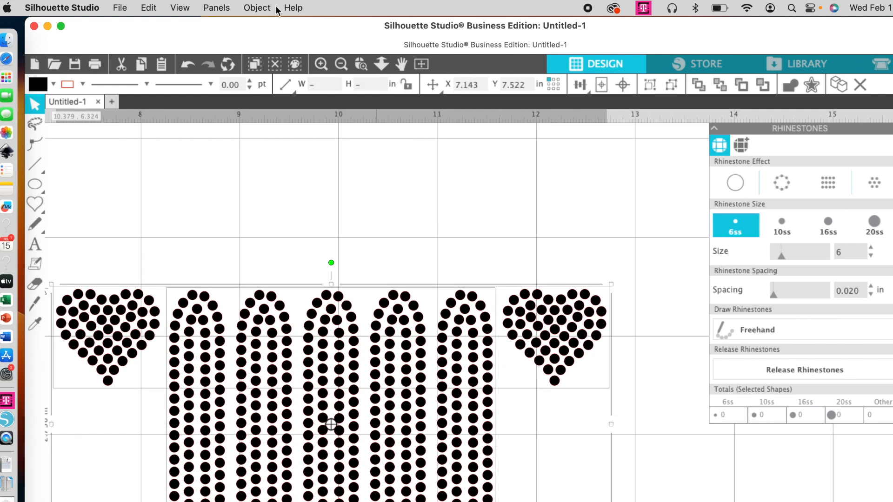
click(258, 8)
mouse_move(257, 57)
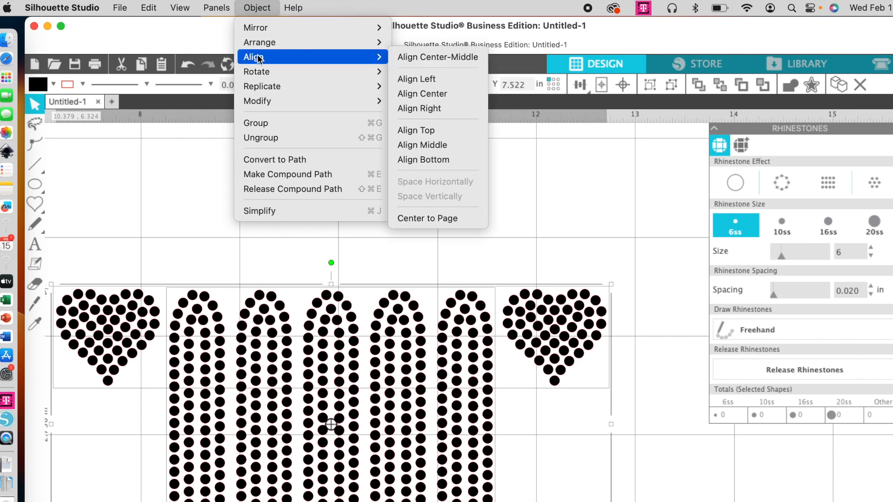
click(428, 98)
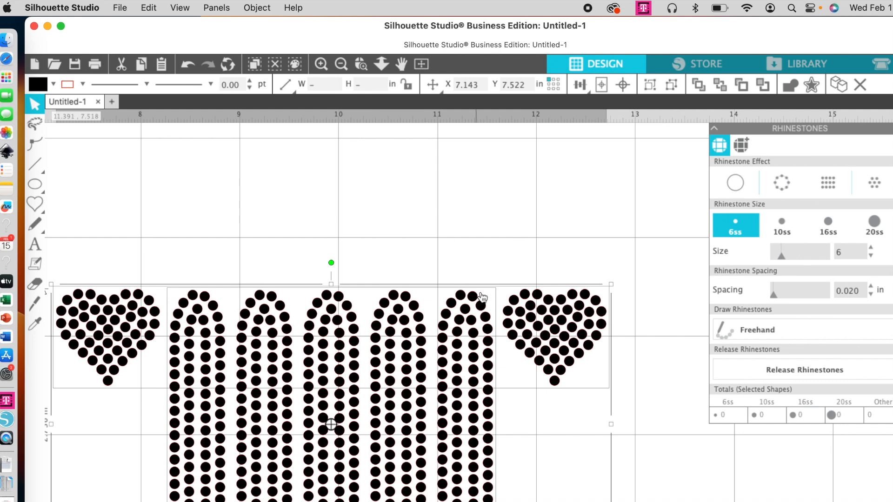
Nudge the heart group down to about 7.678 in on Y, slightly below the tops of the ovals.
scroll(521, 355, down, 2)
scroll(520, 355, left, 1)
click(601, 346)
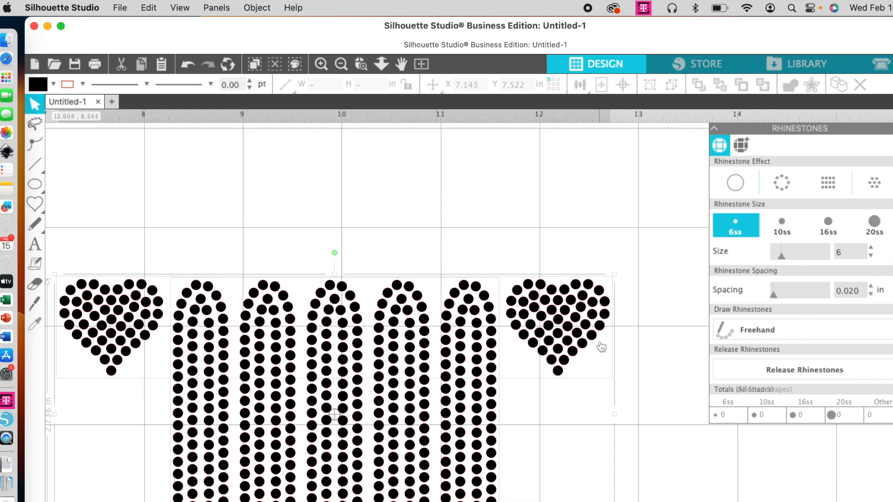
click(571, 345)
key(Down)
key(Down)
key(Down)
key(Down)
key(Down)
key(Down)
key(Down)
key(Down)
key(Down)
key(Down)
key(Down)
key(Down)
key(Down)
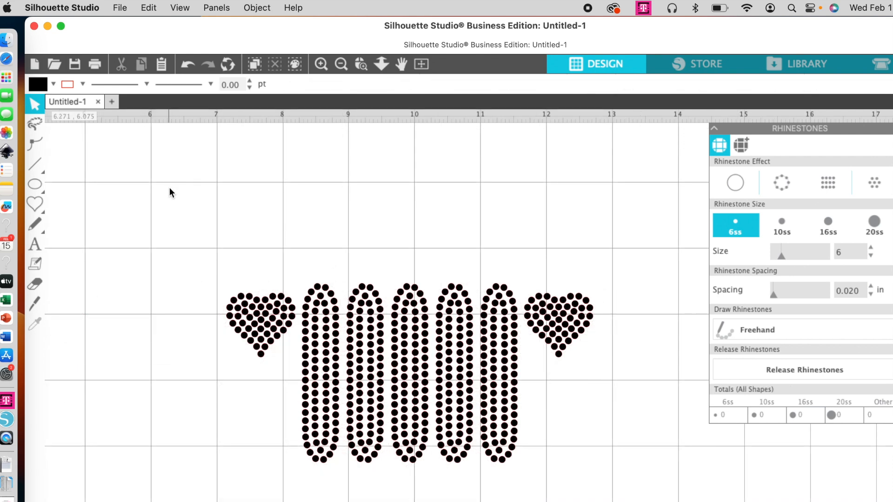
Select the whole design and release the compound path of the five ovals into individual stones.
drag(169, 188, 663, 498)
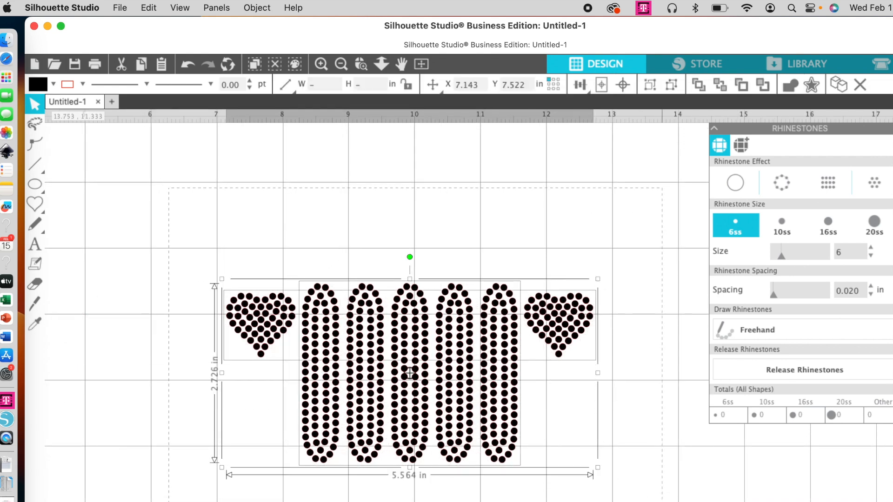
click(258, 8)
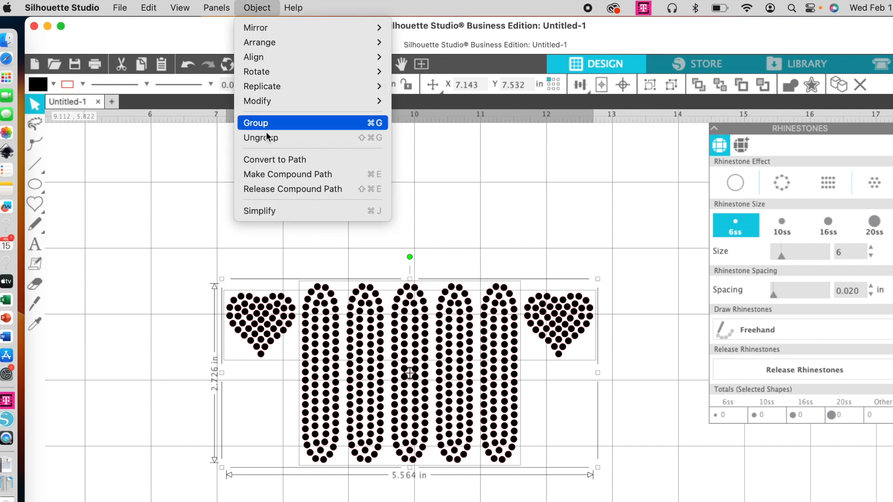
click(272, 191)
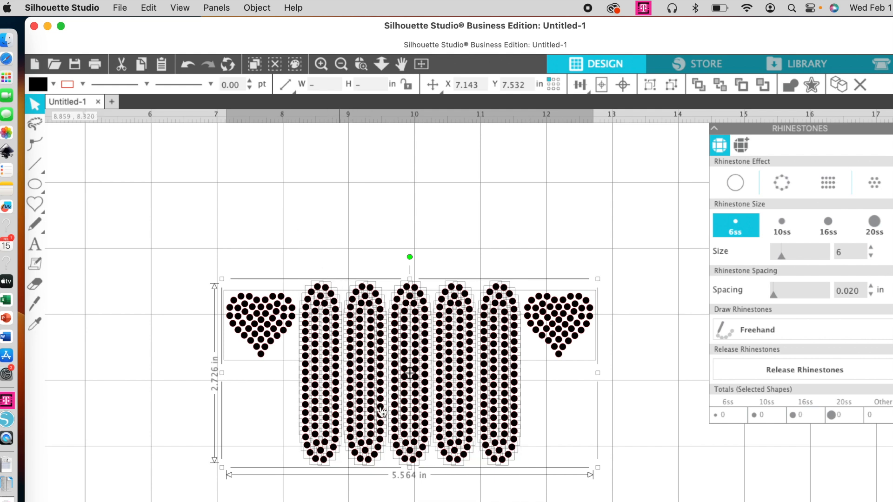
Try to release the compound path of the grouped hearts.
click(259, 9)
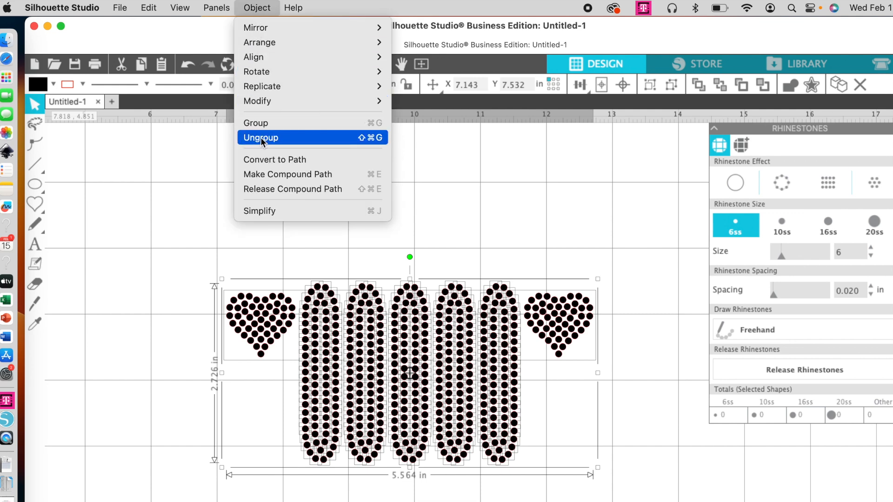
click(259, 189)
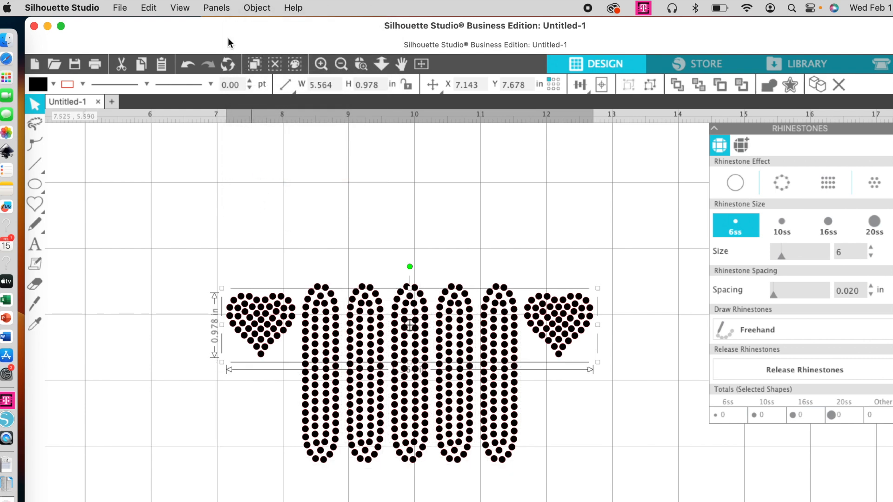
click(252, 9)
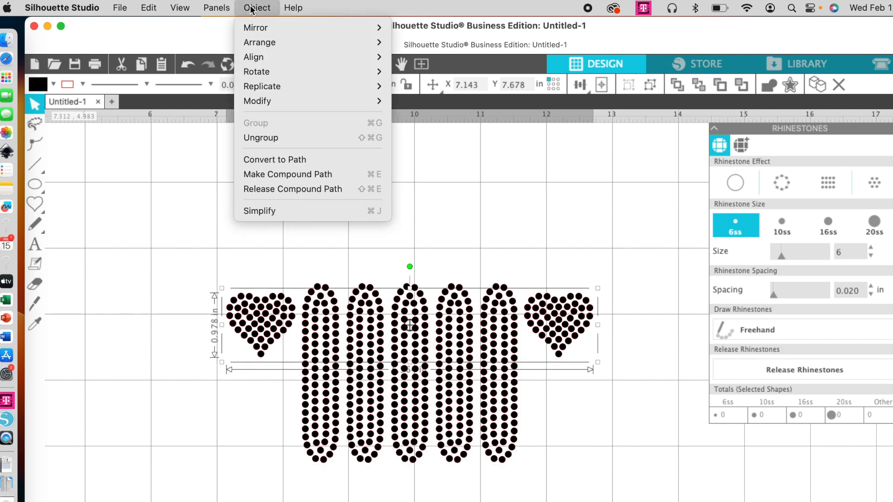
click(272, 191)
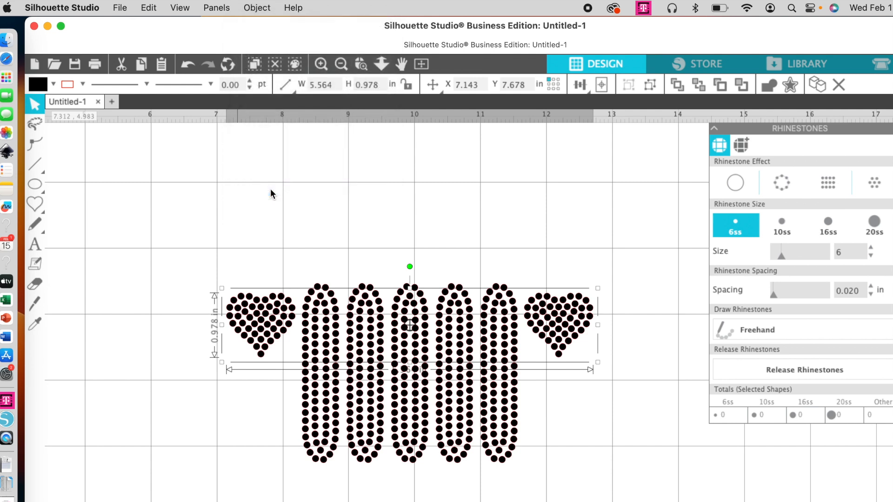
click(258, 9)
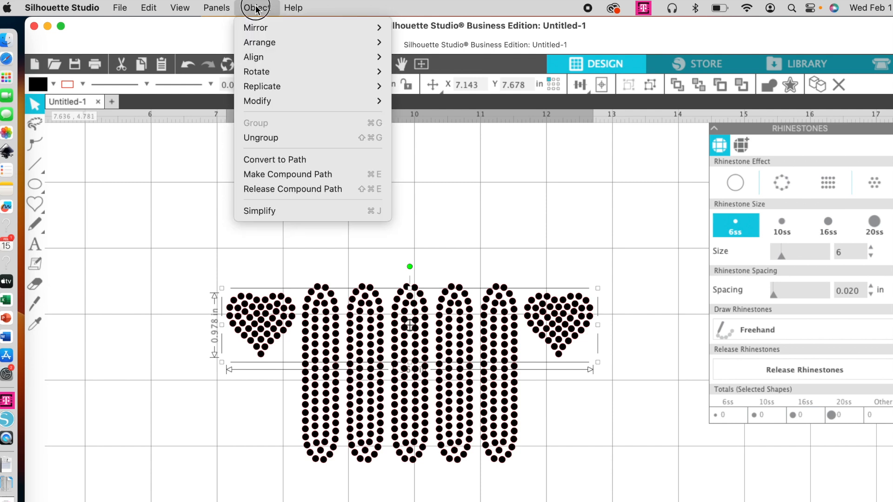
click(273, 193)
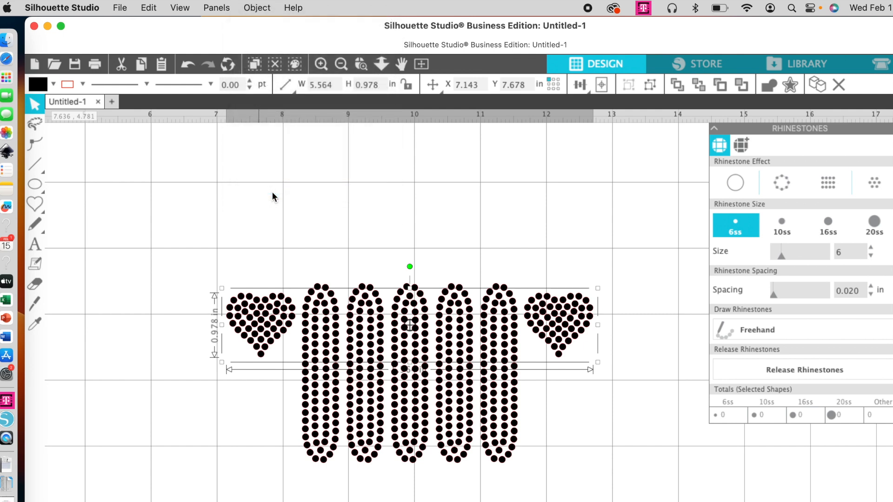
Ungroup the hearts and make one compound path from all stones of the hearts and ovals.
click(257, 8)
click(254, 137)
drag(180, 175, 601, 501)
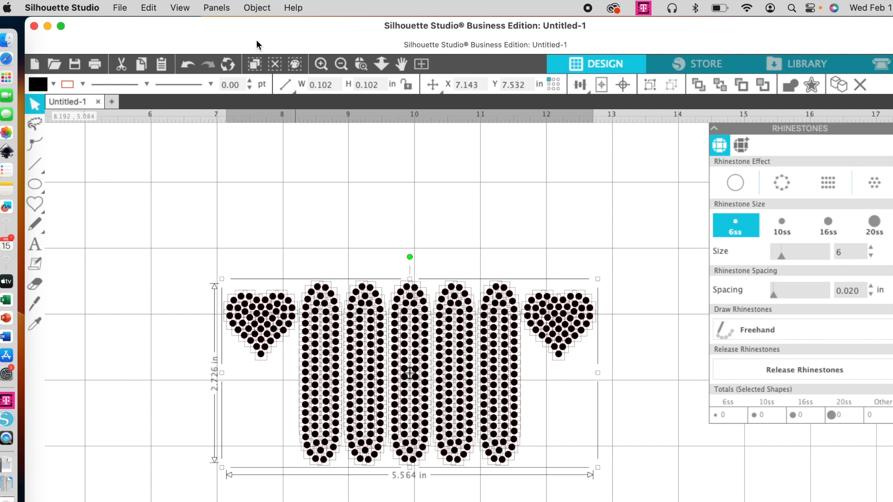
click(257, 9)
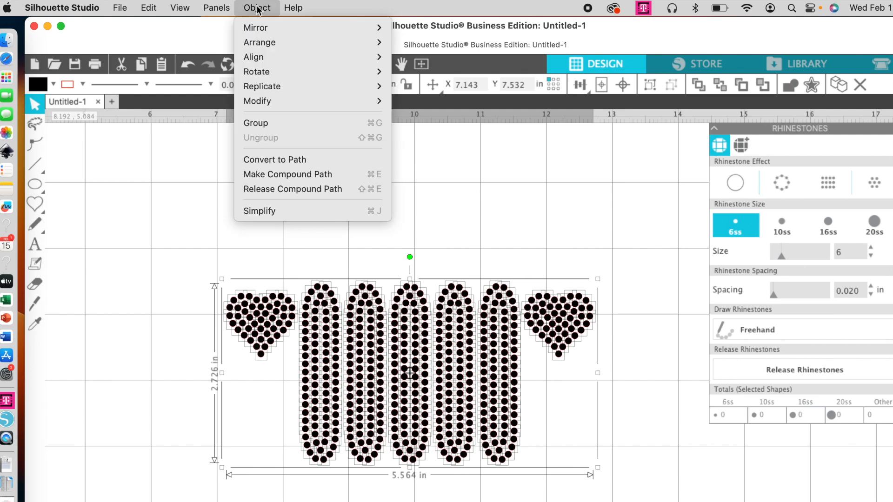
click(265, 174)
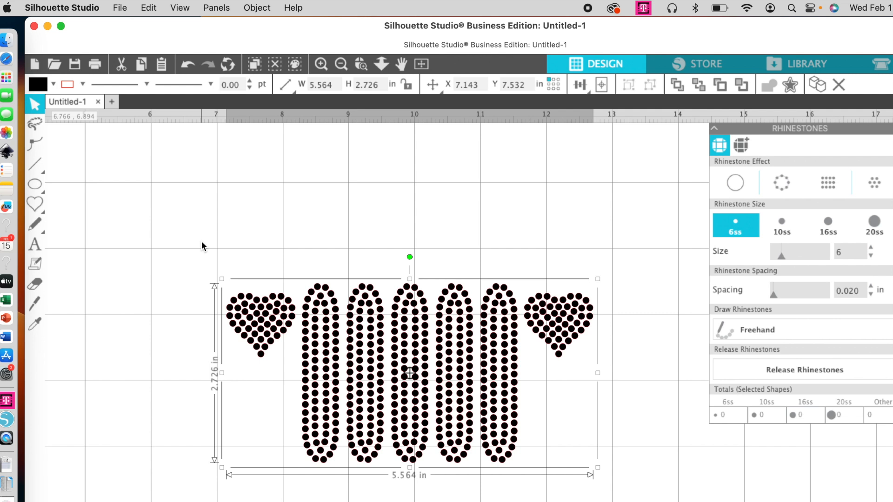
Start saving the design to the hard drive, naming the file "JeepHat6SS5.564w x 2.726t".
click(120, 8)
mouse_move(127, 141)
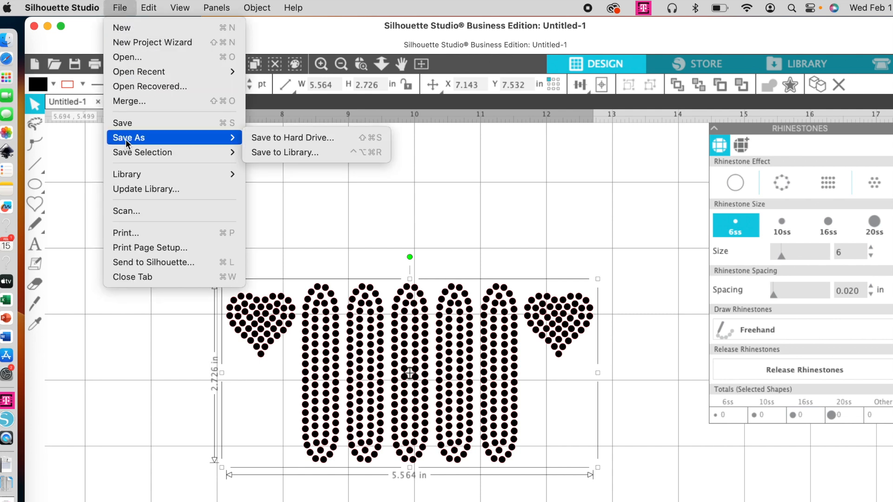
click(265, 138)
text(JeepHat5.564w x)
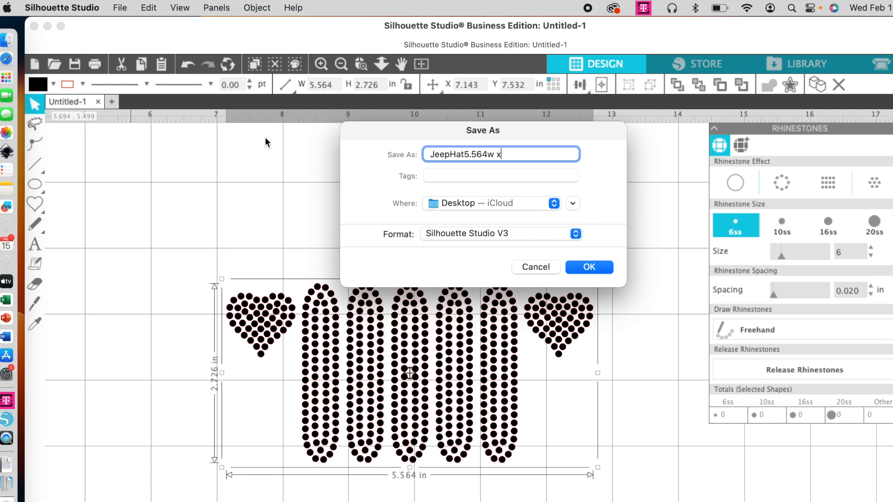
text( 2.726t)
key(Left)
key(Left)
key(Left)
key(Left)
key(Left)
key(Left)
key(Left)
key(Left)
key(Left)
key(Left)
key(Left)
key(Left)
key(Left)
key(Left)
key(Left)
text(6SS)
Set the file format to SVG and save the design to the Desktop.
click(575, 234)
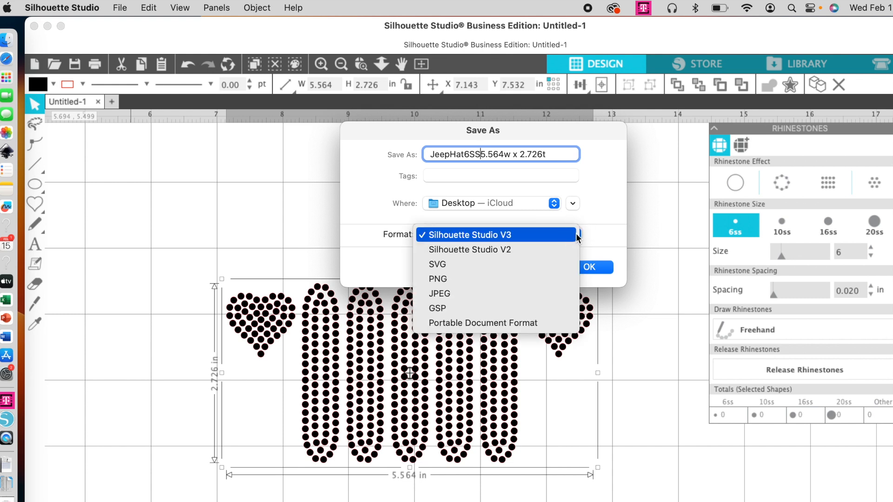
click(526, 264)
click(589, 267)
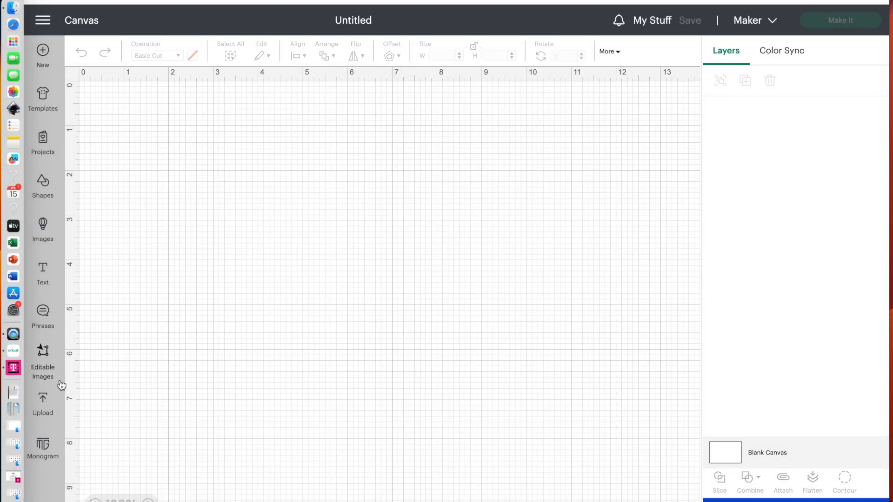
In Cricut Design Space, start an image upload and open the file "JeepHat6SS5.564w x 2.726t.svg".
click(44, 402)
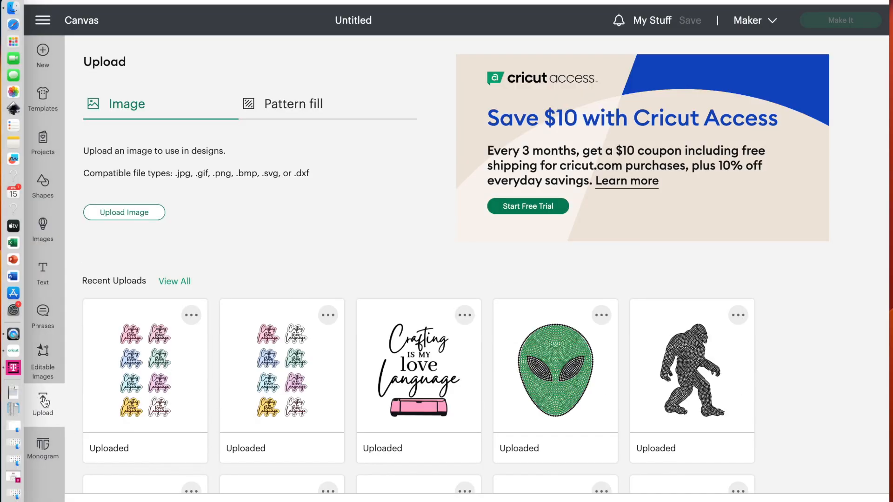
click(150, 211)
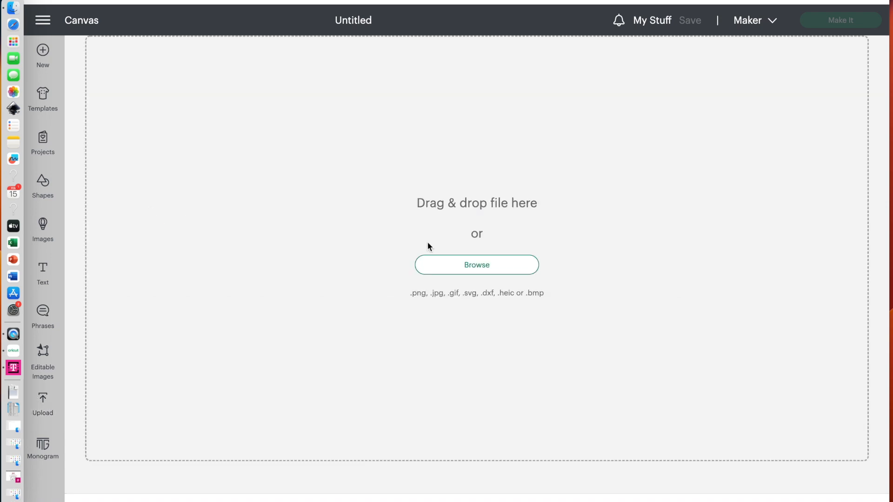
click(476, 265)
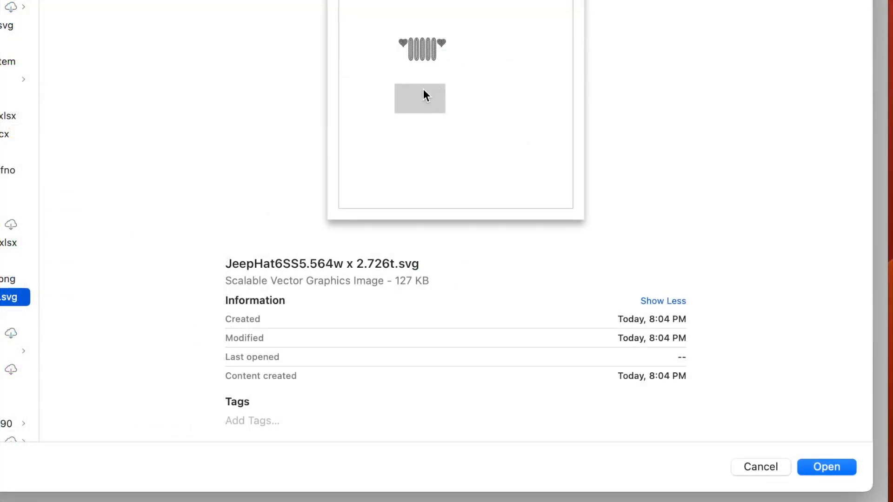
click(836, 468)
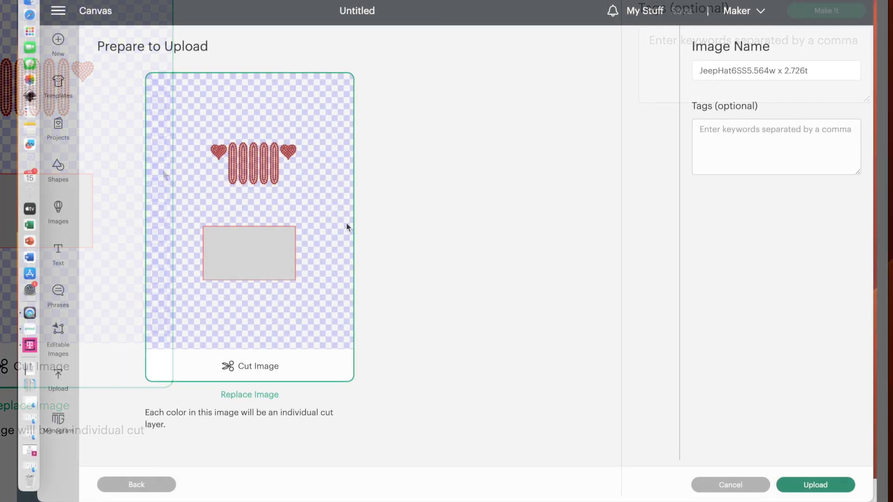
Finish uploading the rhinestone SVG and add the uploaded image to the canvas.
click(835, 486)
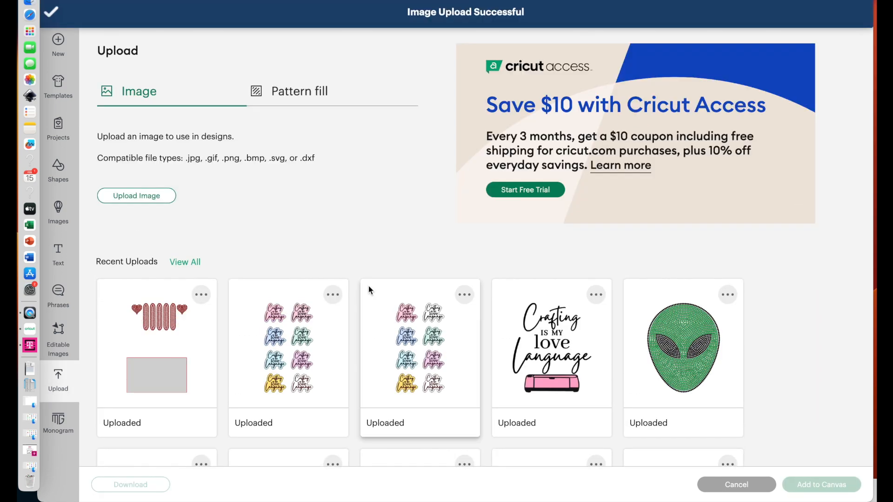
click(157, 372)
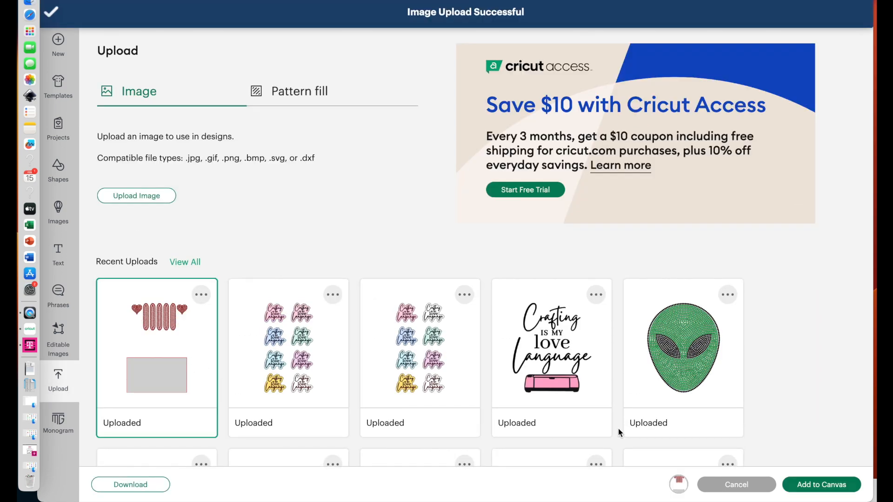
click(812, 484)
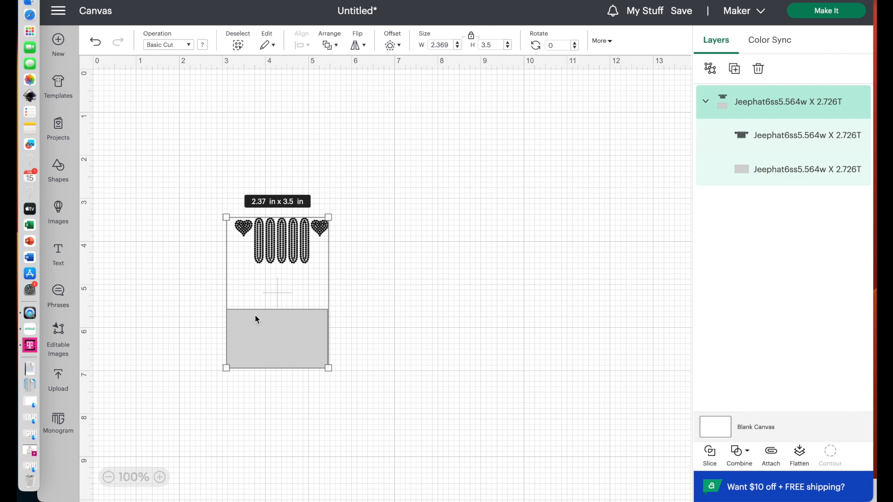
Ungroup the imported design and delete the grey rectangle below the rhinestones.
click(710, 69)
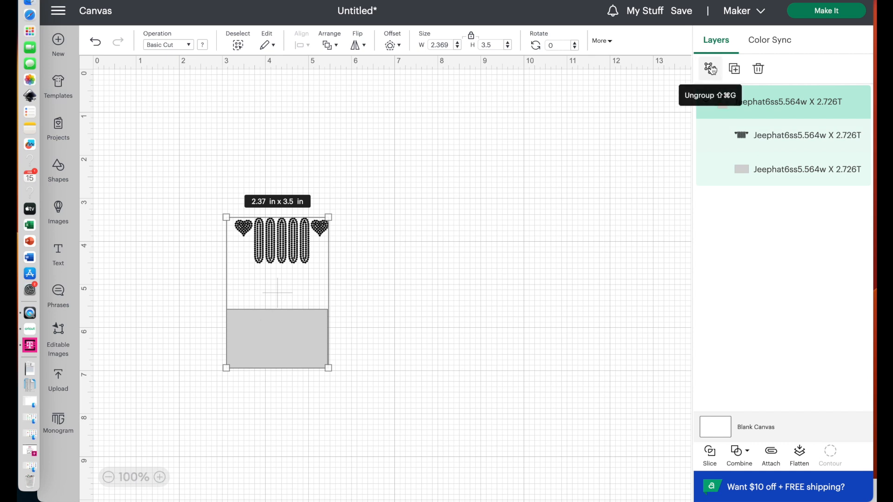
click(539, 247)
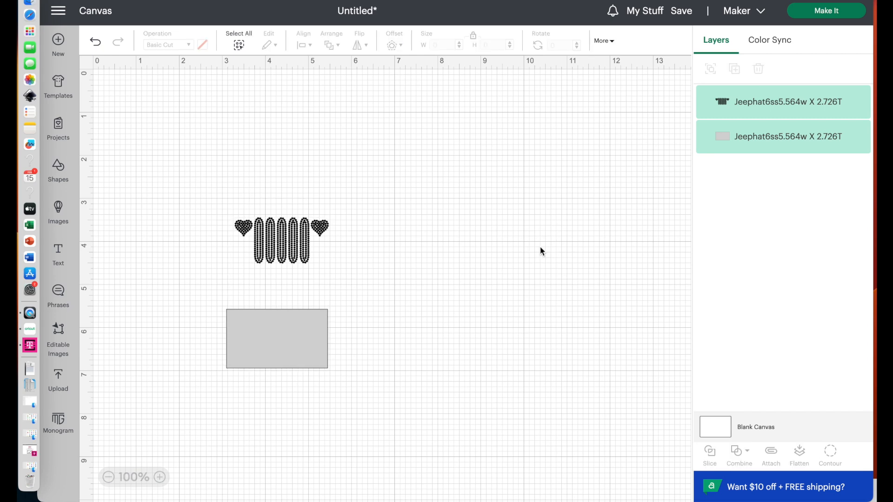
click(284, 334)
key(Delete)
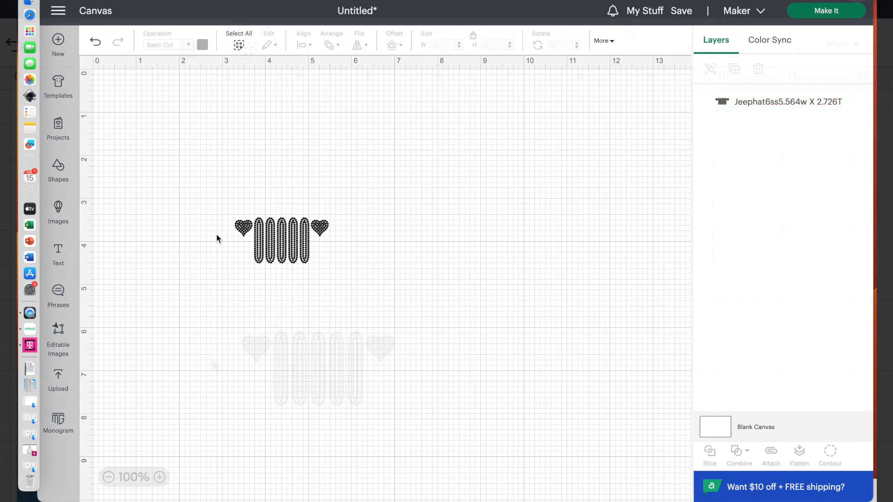
Set the width of the rhinestone design to 5.564 in with its proportions locked.
drag(150, 208, 619, 501)
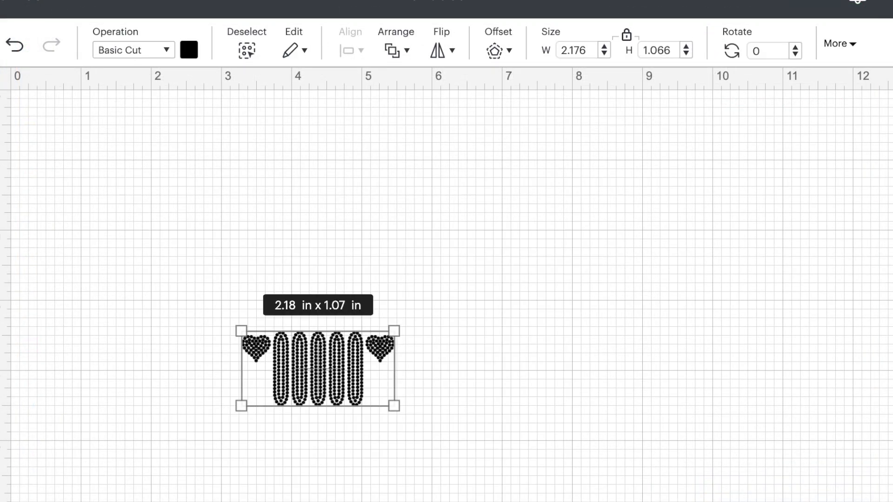
click(592, 47)
key(BackSpace)
key(BackSpace)
key(BackSpace)
key(BackSpace)
key(BackSpace)
text(5.564)
key(Return)
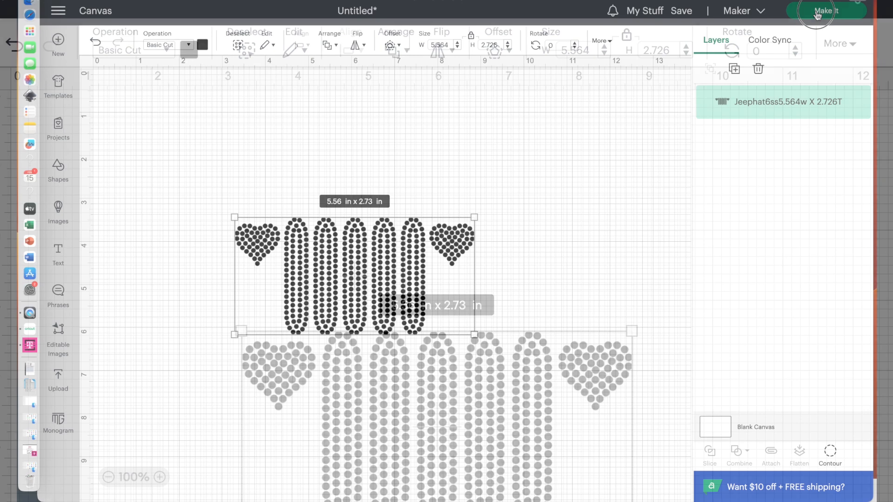
Send the design to the cutting mat, set the material size to 12 in x 12 in and move the design slightly inward from the mat's corner.
click(817, 10)
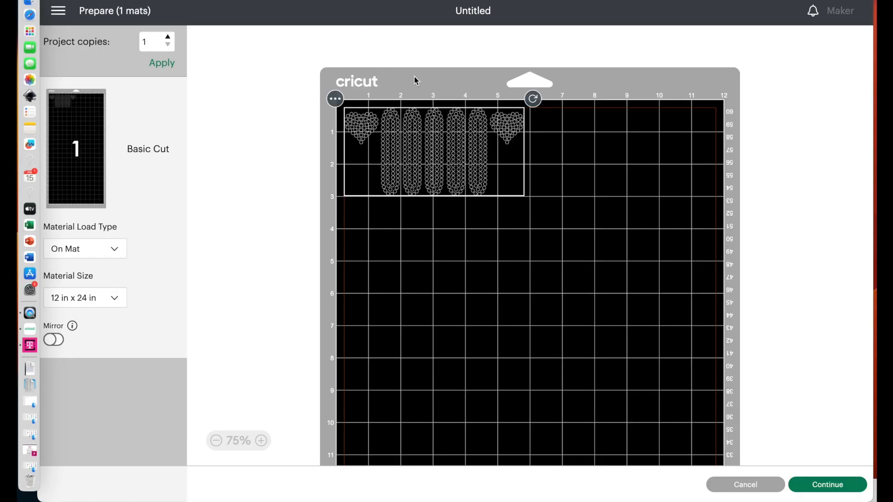
drag(420, 159, 433, 176)
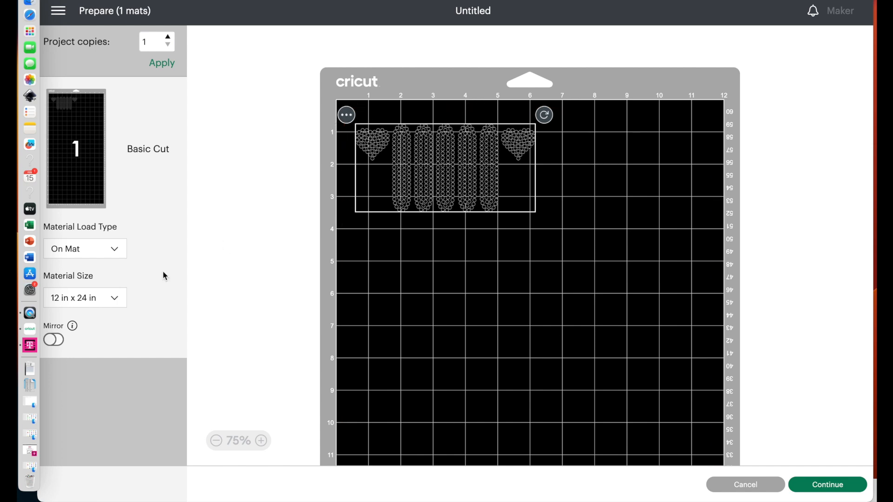
click(117, 303)
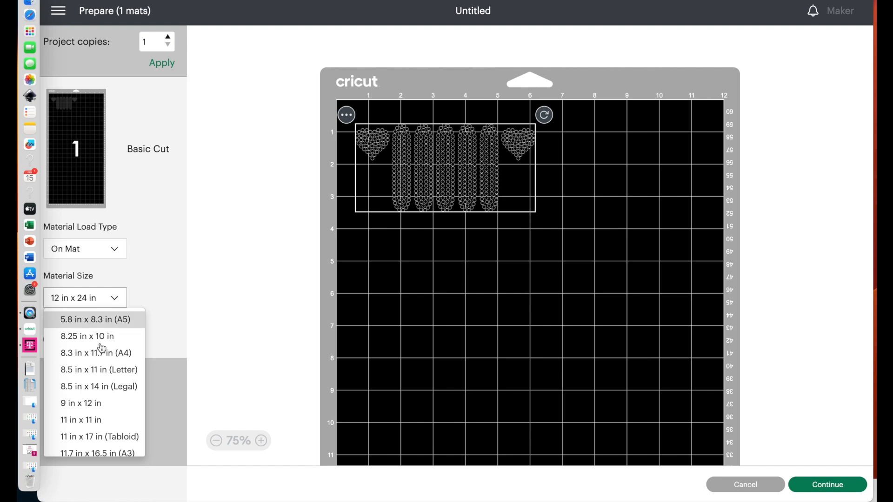
scroll(100, 350, down, 3)
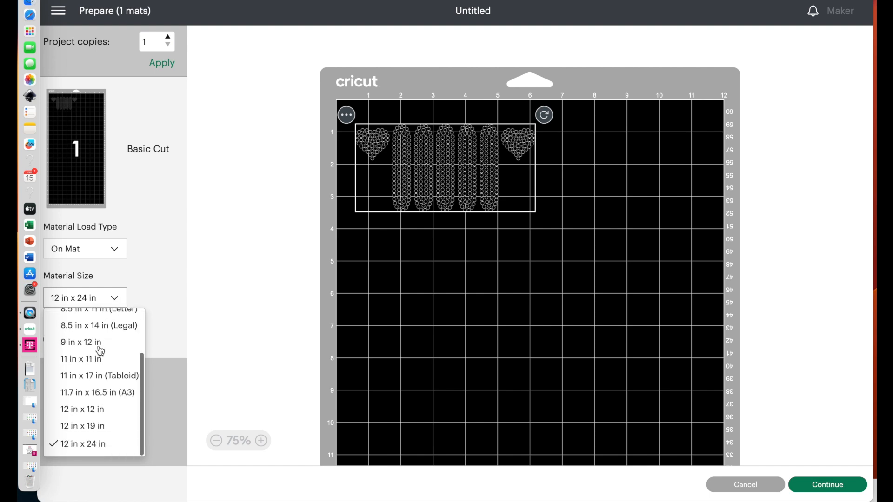
click(84, 409)
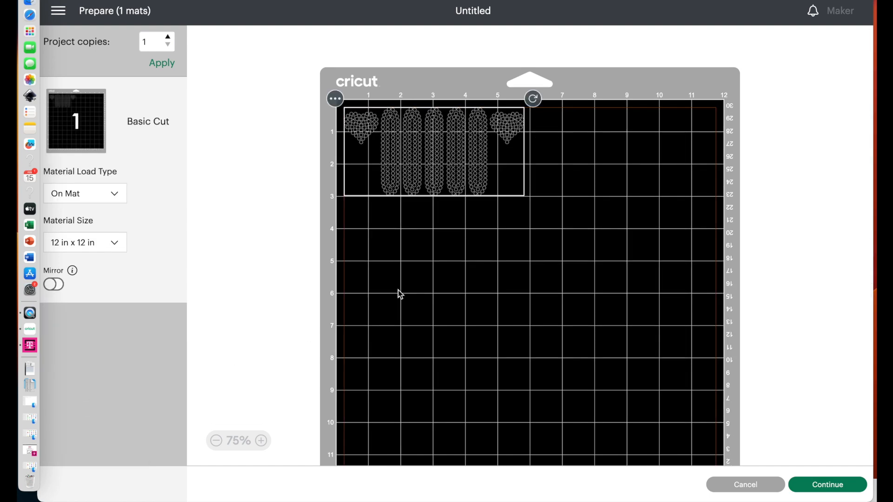
drag(472, 171, 485, 188)
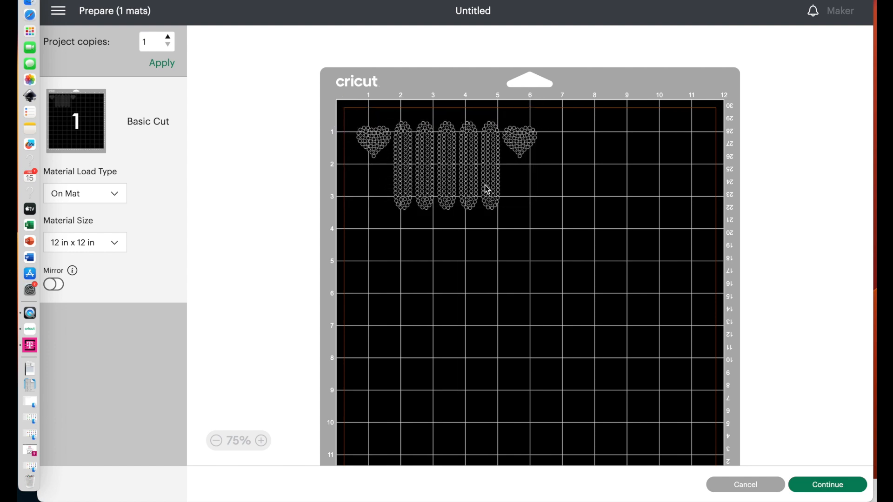
Continue to the cut settings, search all materials for "rhinestone" and set RhinestoneFlockNoBack as the base material.
click(823, 485)
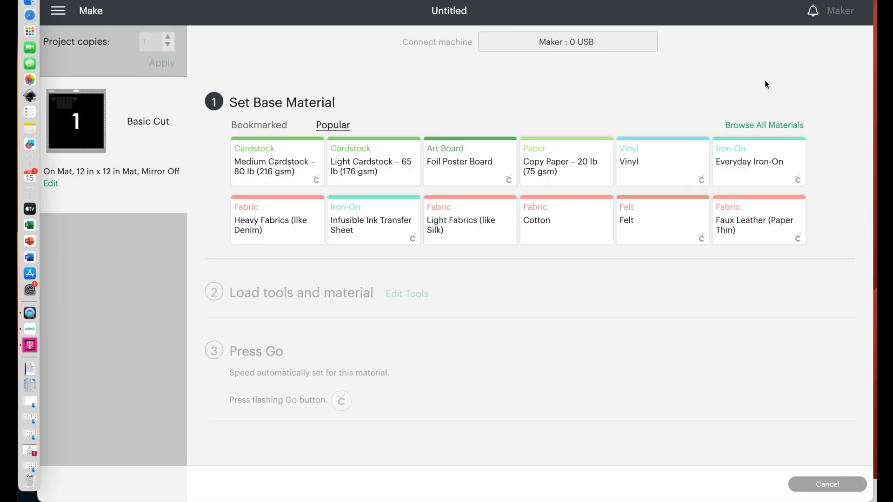
click(758, 130)
click(684, 71)
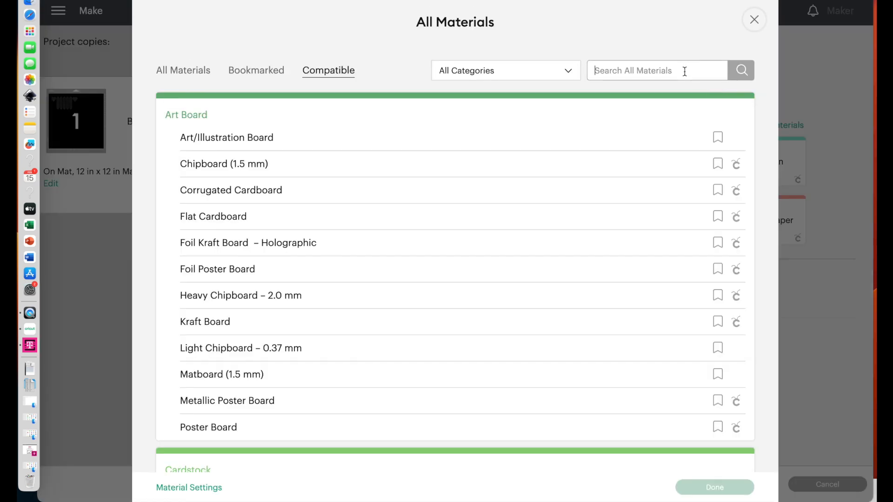
text(rhineston)
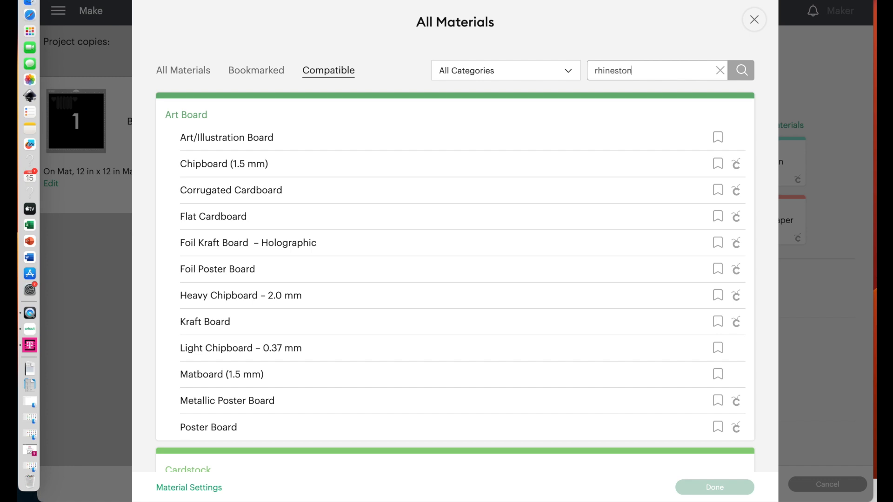
key(Return)
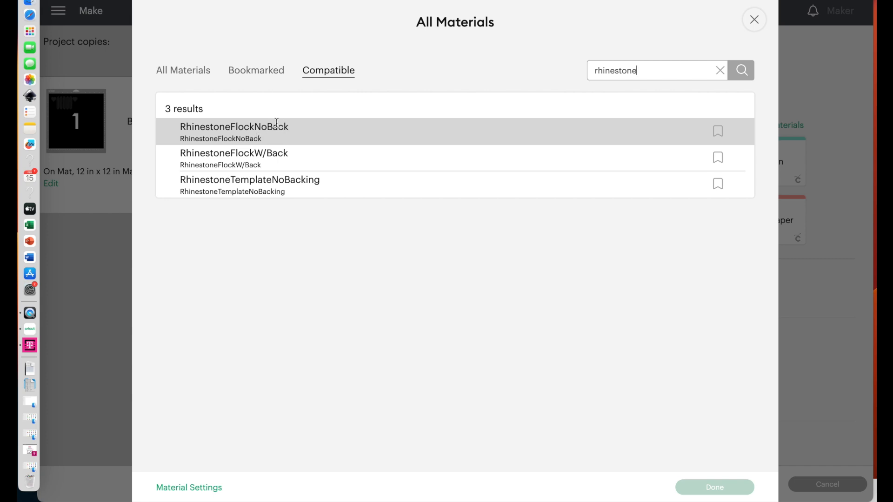
click(251, 128)
click(727, 488)
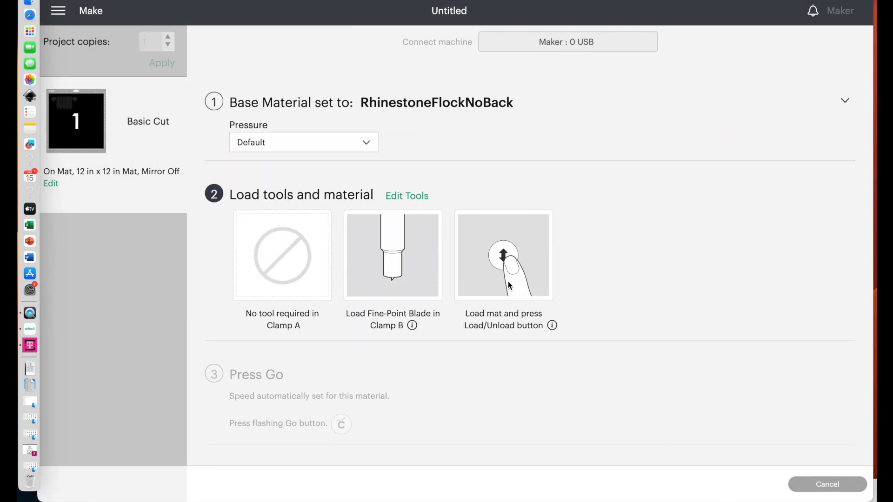